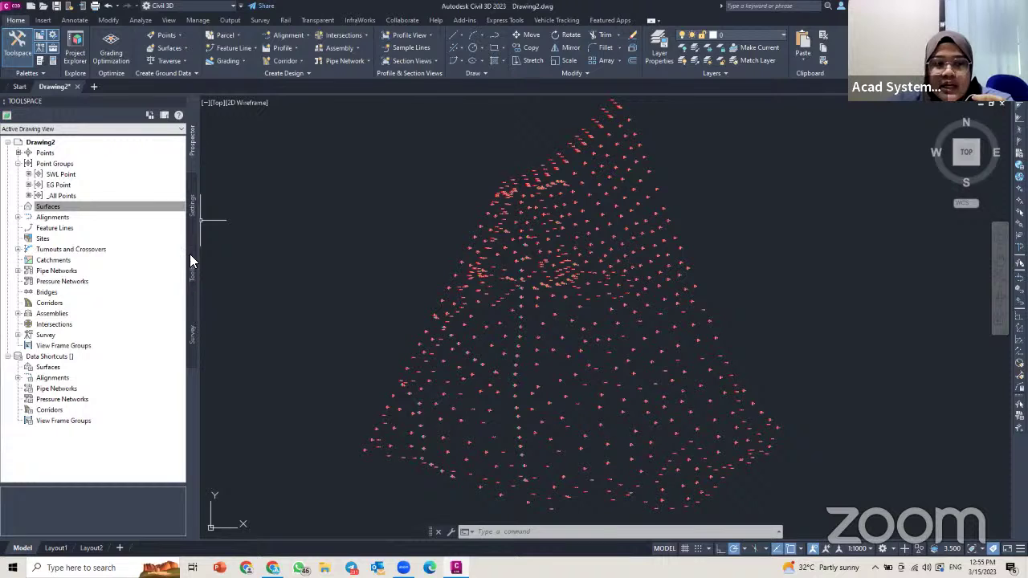
{"action": "left_click", "coordinate": [46, 44]}
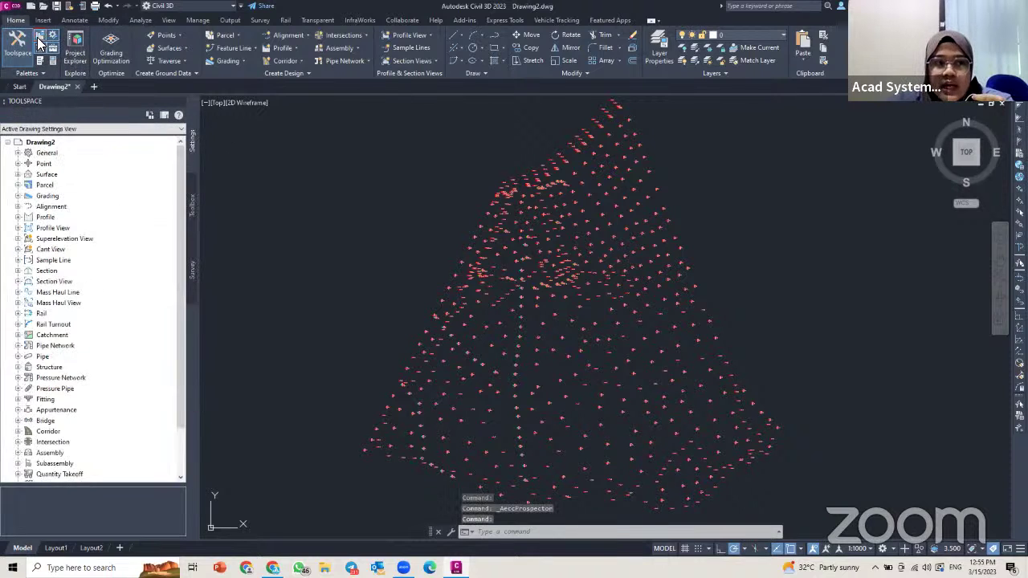
{"action": "left_click", "coordinate": [45, 46]}
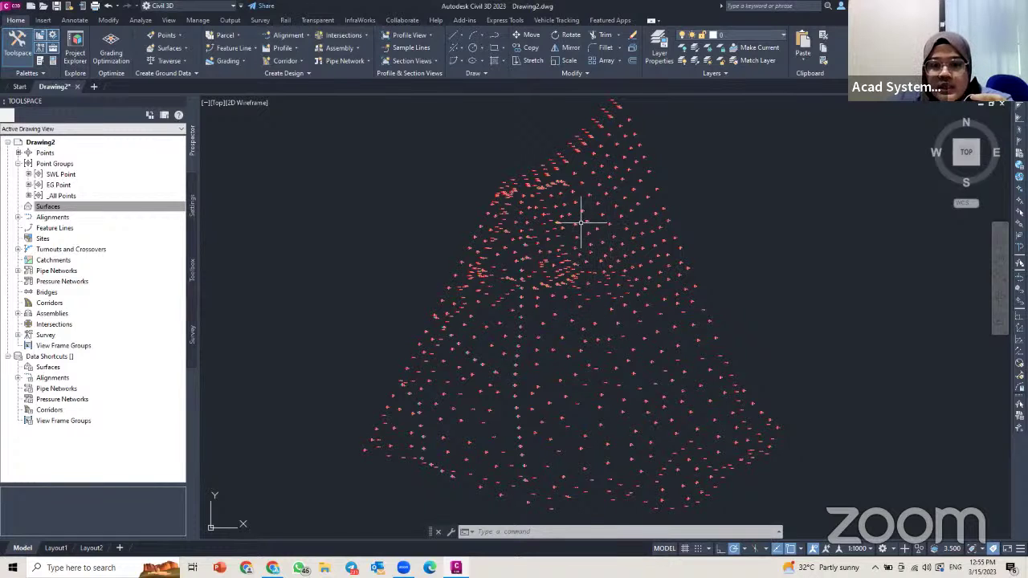
Examine the survey points' number, elevation and description labels up close, including the details of point 438
{"action": "scroll", "coordinate": [590, 219], "scroll_direction": "up", "scroll_amount": 2}
{"action": "scroll", "coordinate": [590, 218], "scroll_direction": "up", "scroll_amount": 3}
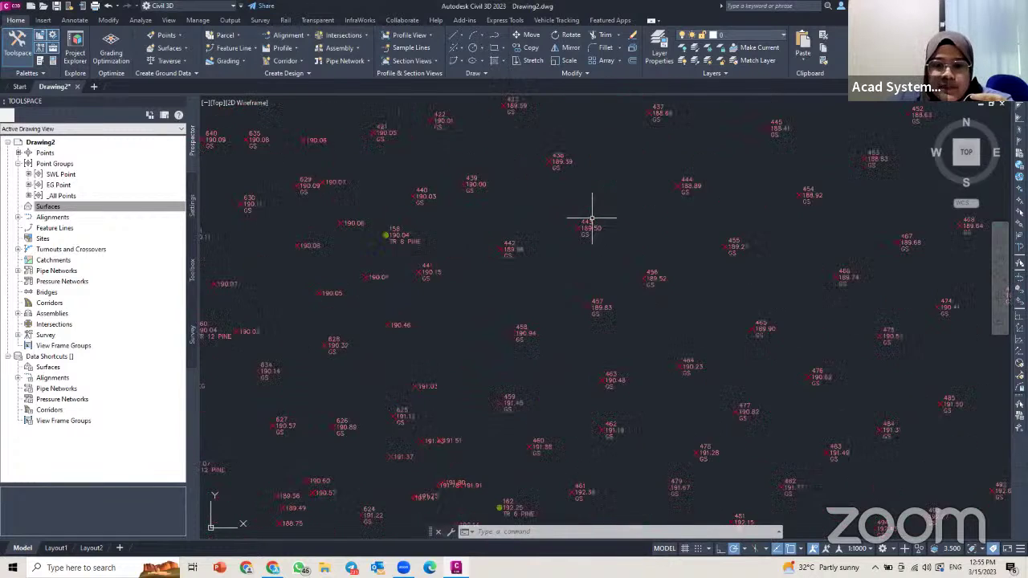
{"action": "scroll", "coordinate": [591, 229], "scroll_direction": "down", "scroll_amount": 5}
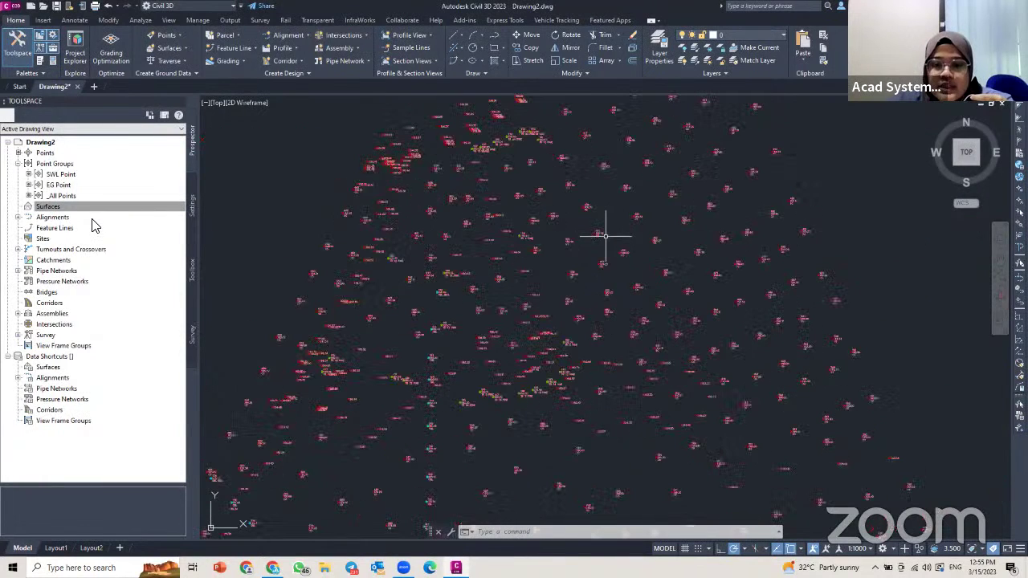
{"action": "middle_click_drag", "start_coordinate": [623, 241], "coordinate": [579, 225]}
{"action": "scroll", "coordinate": [580, 232], "scroll_direction": "up", "scroll_amount": 3}
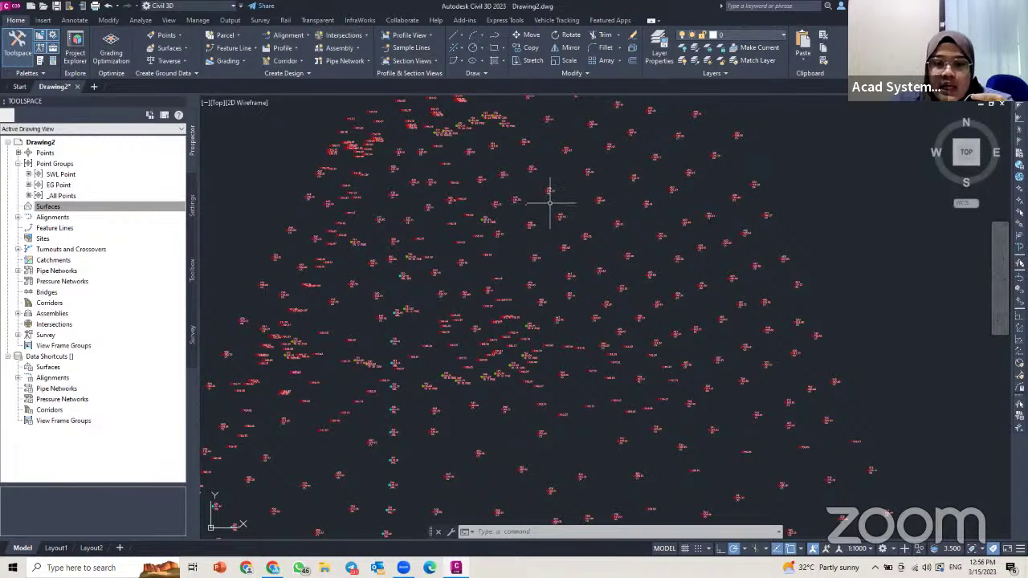
{"action": "scroll", "coordinate": [549, 201], "scroll_direction": "up", "scroll_amount": 2}
{"action": "scroll", "coordinate": [554, 188], "scroll_direction": "up", "scroll_amount": 4}
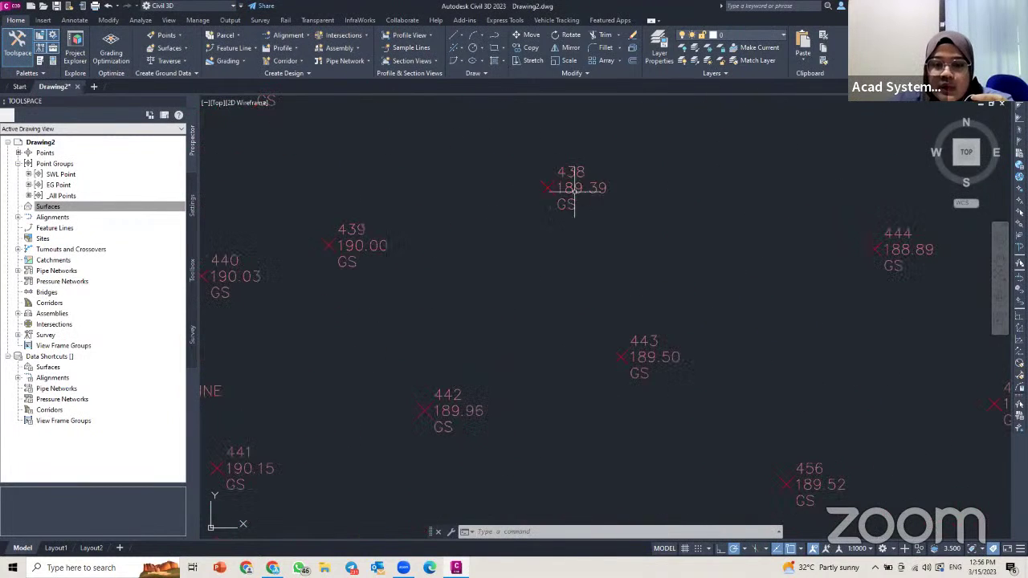
{"action": "scroll", "coordinate": [594, 200], "scroll_direction": "down", "scroll_amount": 1}
{"action": "scroll", "coordinate": [610, 201], "scroll_direction": "down", "scroll_amount": 5}
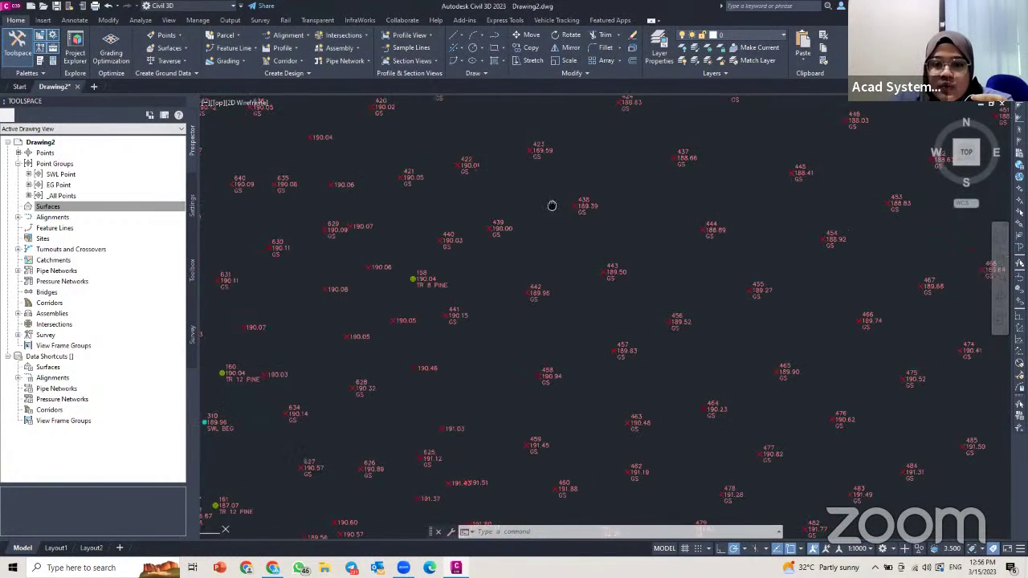
{"action": "scroll", "coordinate": [562, 204], "scroll_direction": "up", "scroll_amount": 7}
{"action": "mouse_move", "coordinate": [561, 221]}
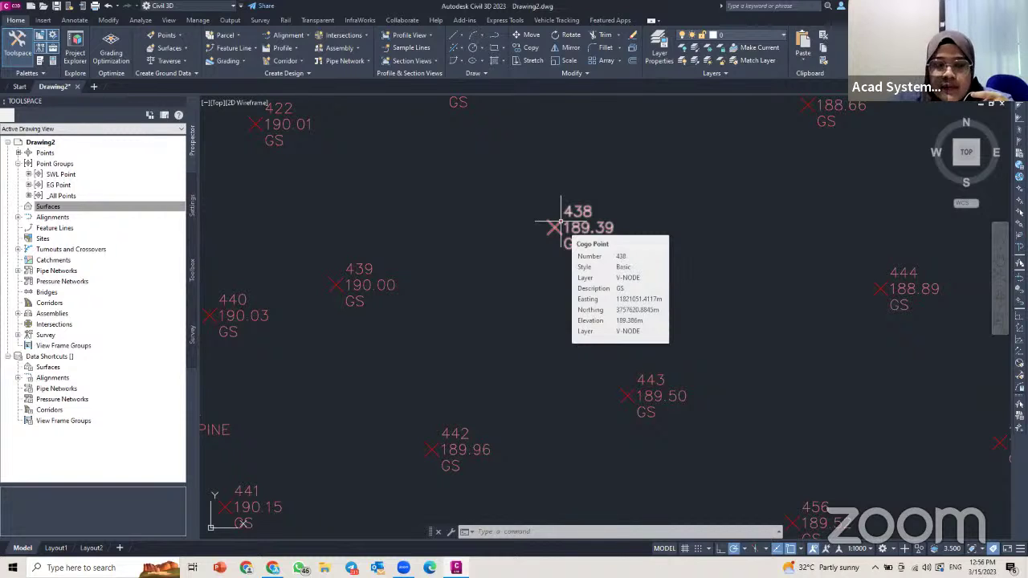
{"action": "scroll", "coordinate": [482, 220], "scroll_direction": "down", "scroll_amount": 5}
{"action": "mouse_move", "coordinate": [481, 220]}
{"action": "middle_mouse_down"}
{"action": "mouse_move", "coordinate": [484, 182]}
{"action": "mouse_move", "coordinate": [564, 206]}
{"action": "middle_mouse_up"}
{"action": "scroll", "coordinate": [534, 198], "scroll_direction": "down", "scroll_amount": 2}
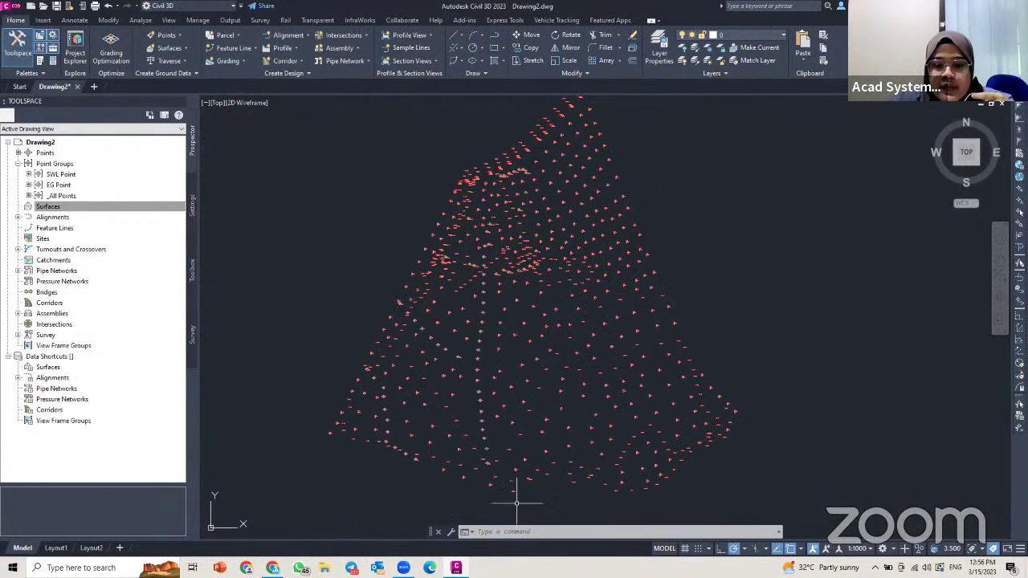
{"action": "middle_click_drag", "start_coordinate": [517, 503], "coordinate": [556, 520]}
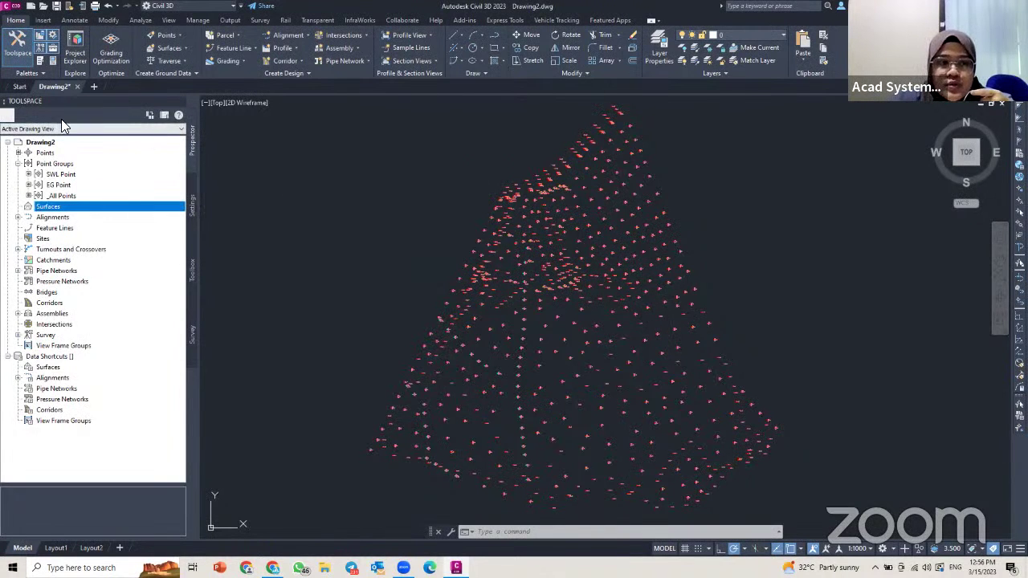
Begin a new TIN surface named EG with the description Existing Ground
{"action": "right_click", "coordinate": [64, 214]}
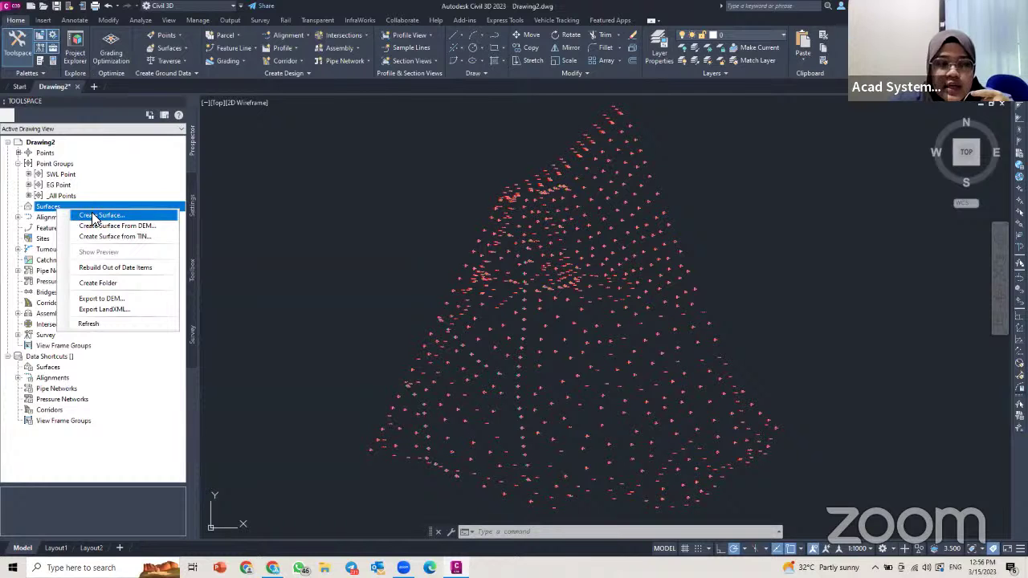
{"action": "left_click", "coordinate": [104, 217]}
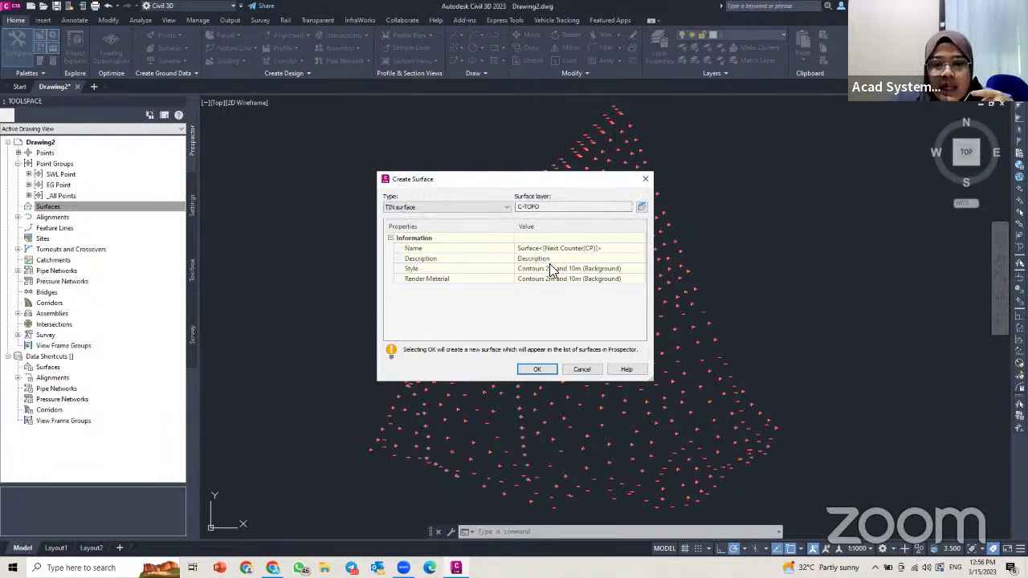
{"action": "left_click", "coordinate": [577, 249]}
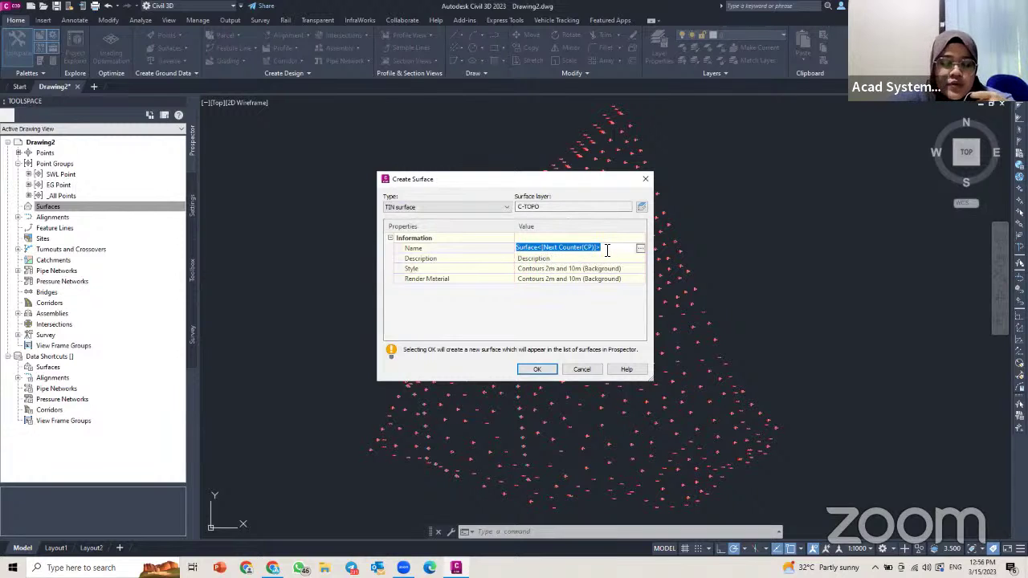
{"action": "type", "text": "EG"}
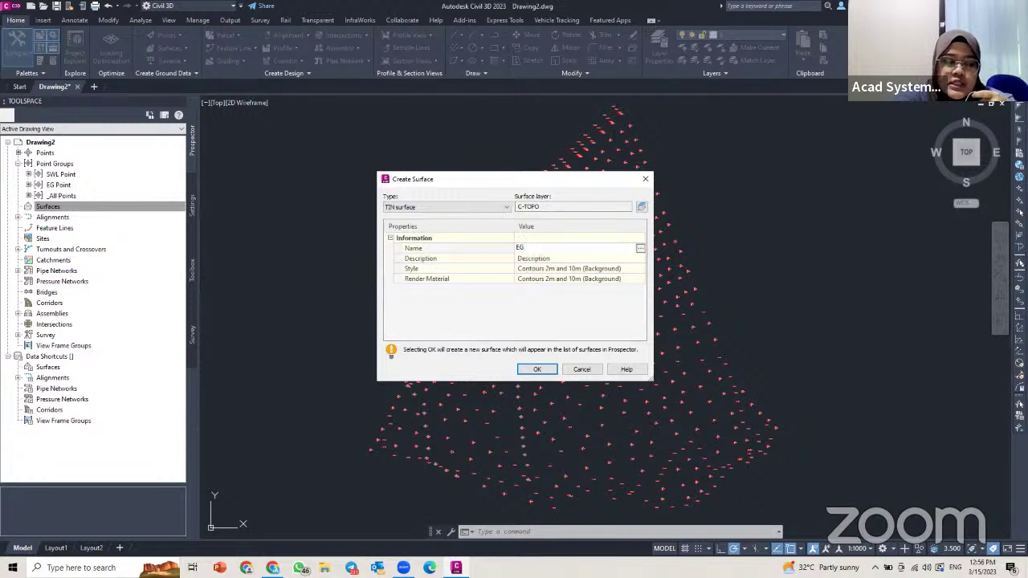
{"action": "left_click", "coordinate": [530, 258]}
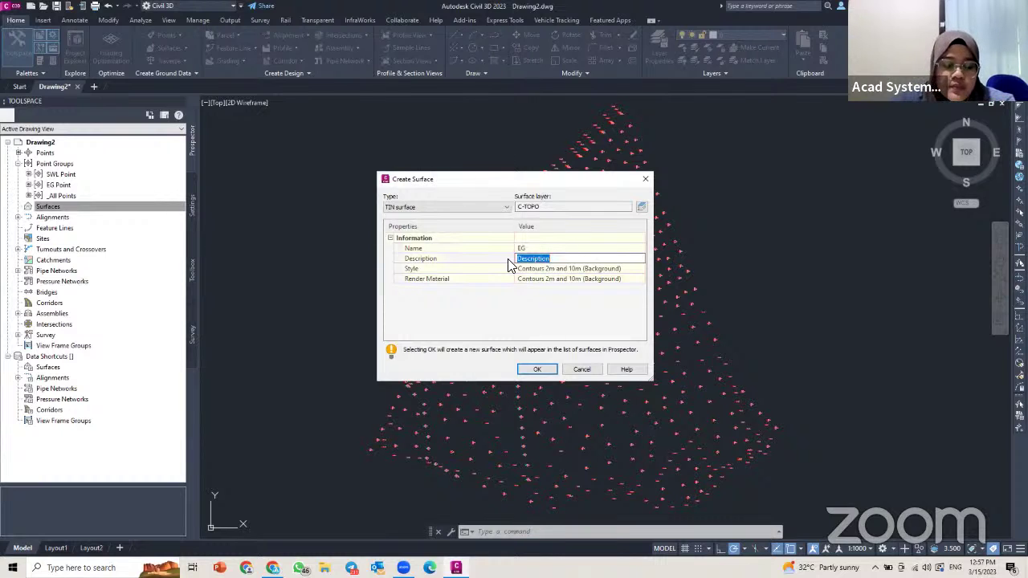
{"action": "type", "text": "Existing Ground"}
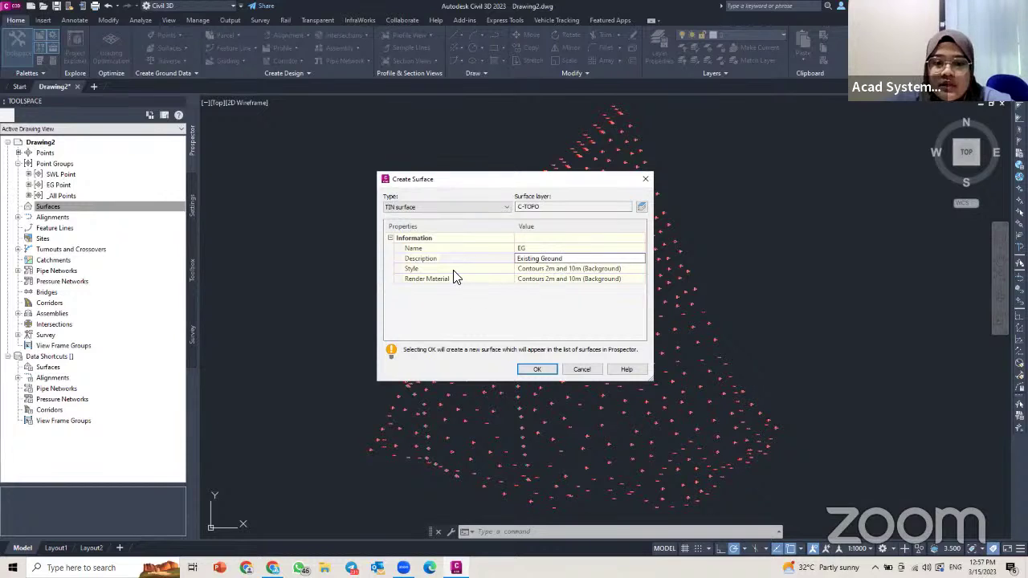
{"action": "key", "text": "Return"}
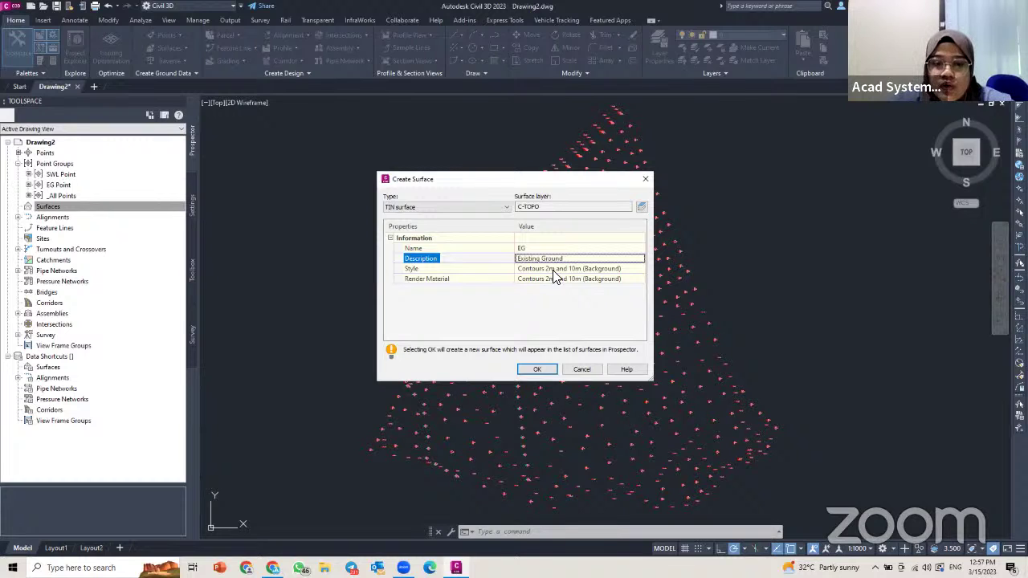
Look through the available surface styles and create the EG surface with the Contours 2m and 10m (Background) style
{"action": "left_click", "coordinate": [602, 269]}
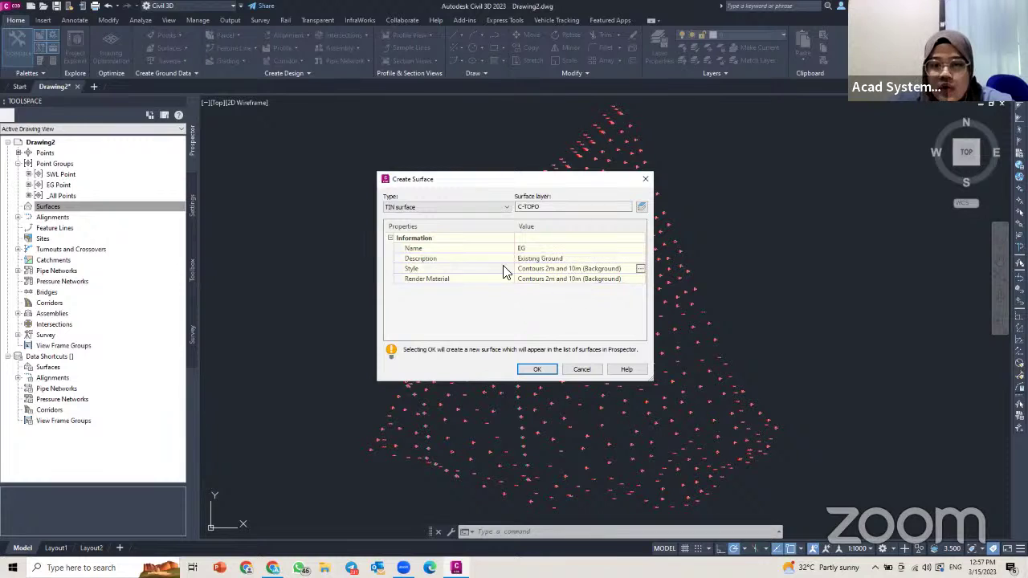
{"action": "left_click", "coordinate": [640, 270]}
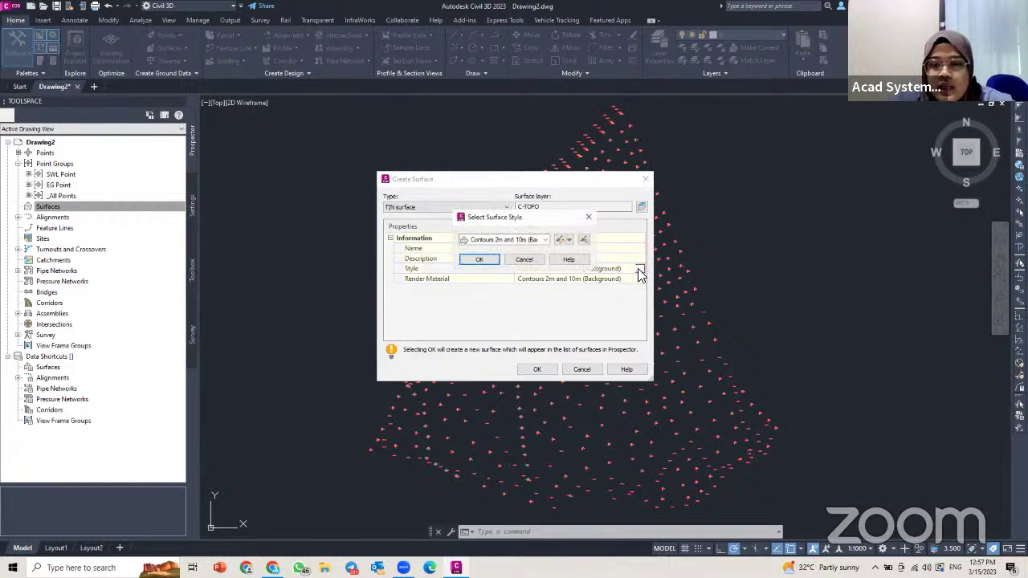
{"action": "left_click", "coordinate": [541, 241]}
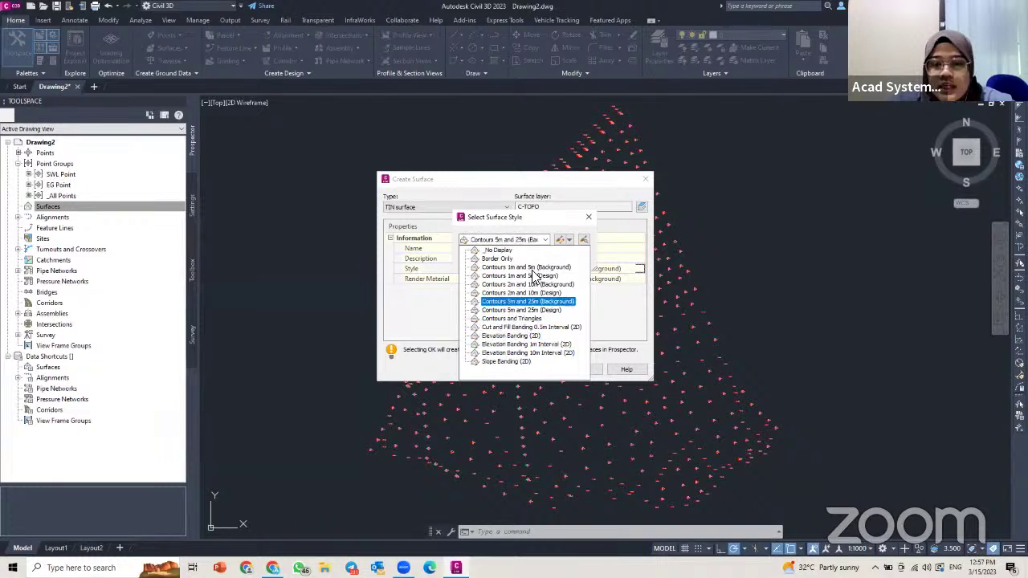
{"action": "left_click", "coordinate": [589, 217]}
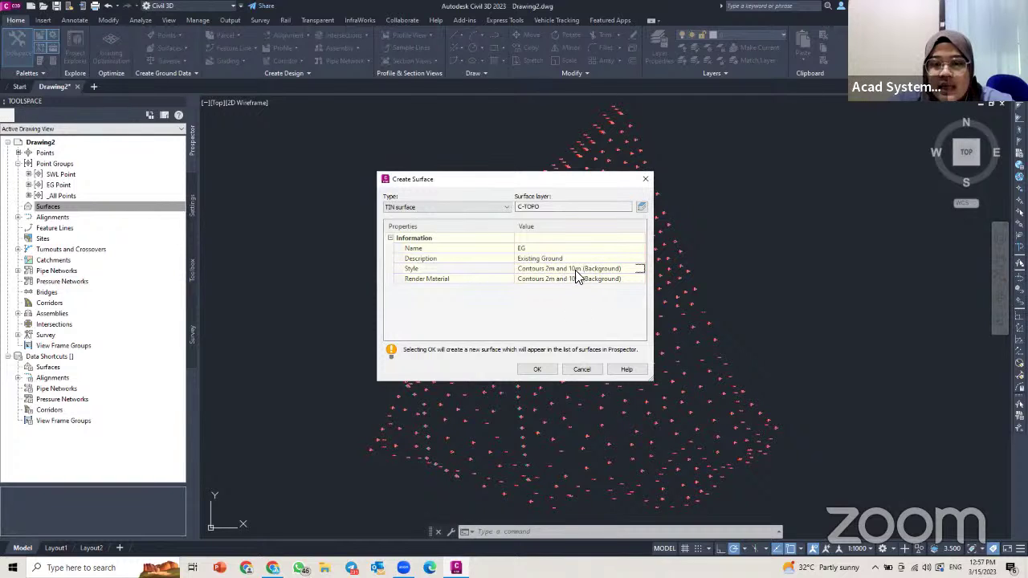
{"action": "left_click", "coordinate": [537, 369]}
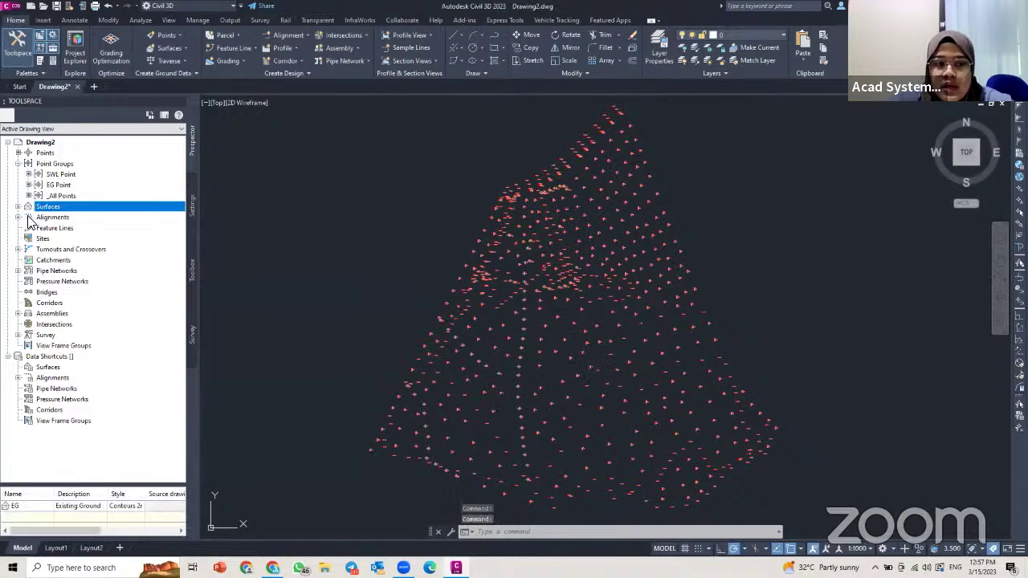
Add the EG Point point group to the definition of the EG surface
{"action": "left_click", "coordinate": [18, 208]}
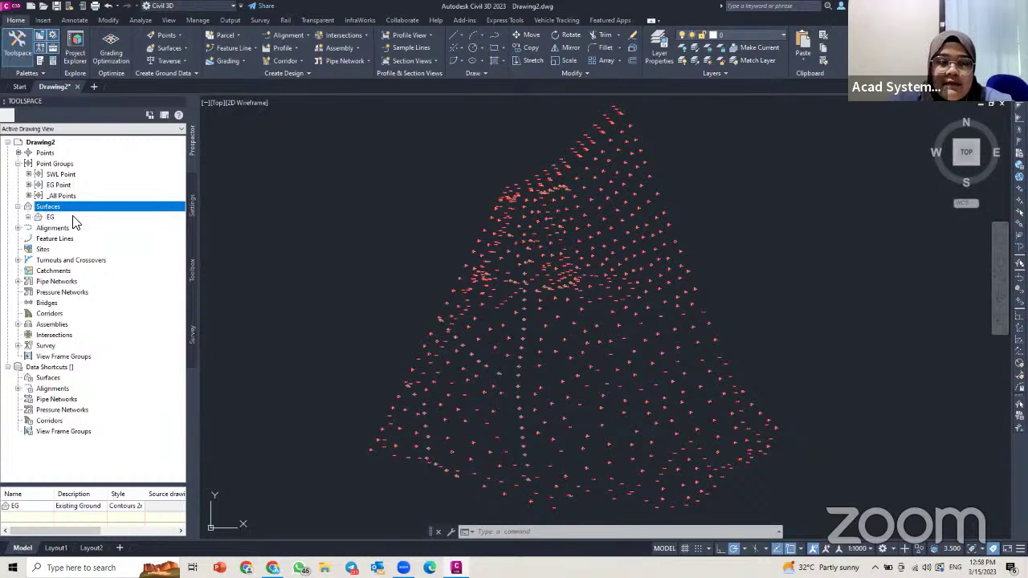
{"action": "left_click", "coordinate": [28, 217]}
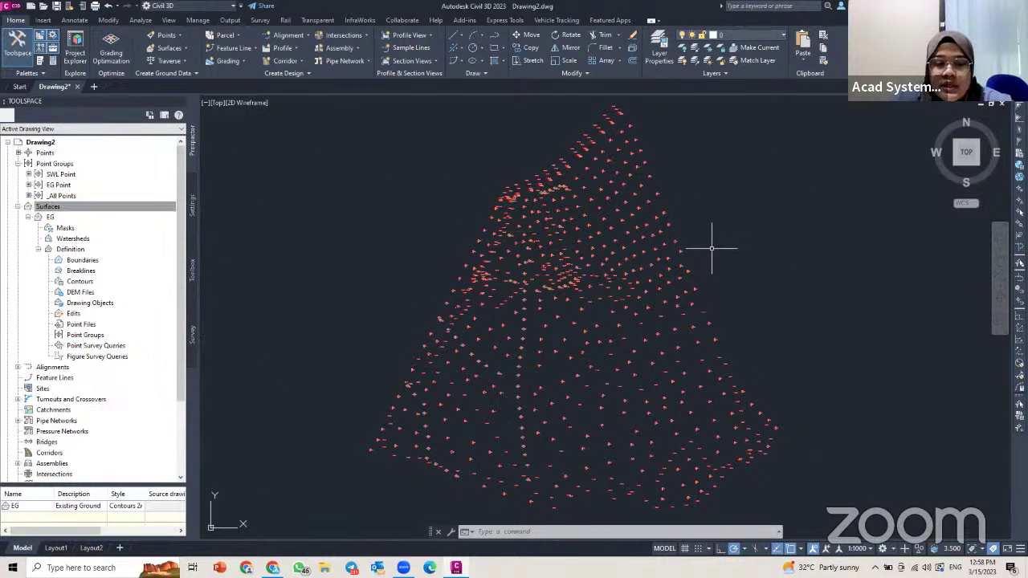
{"action": "left_click", "coordinate": [85, 335]}
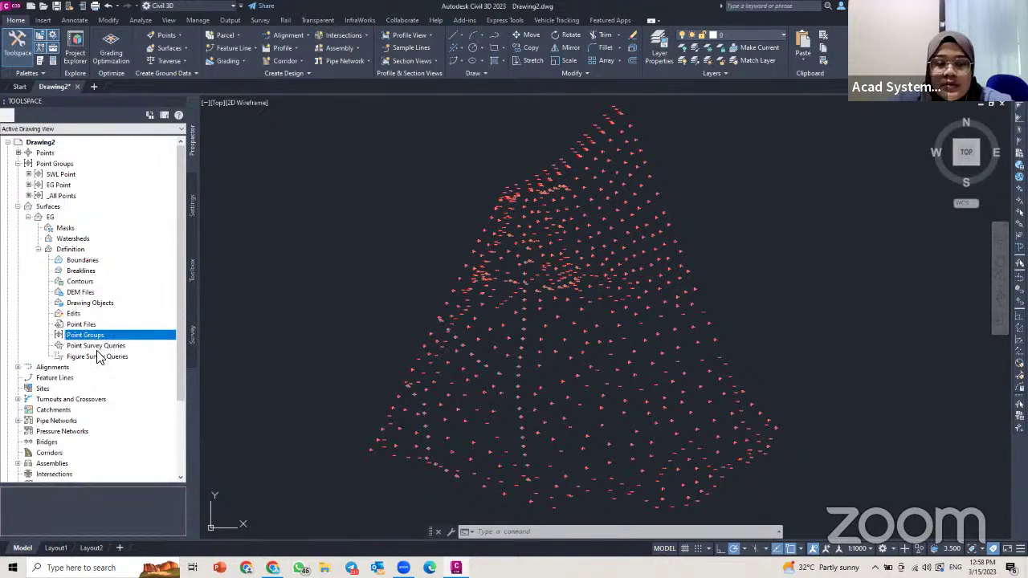
{"action": "right_click", "coordinate": [103, 337]}
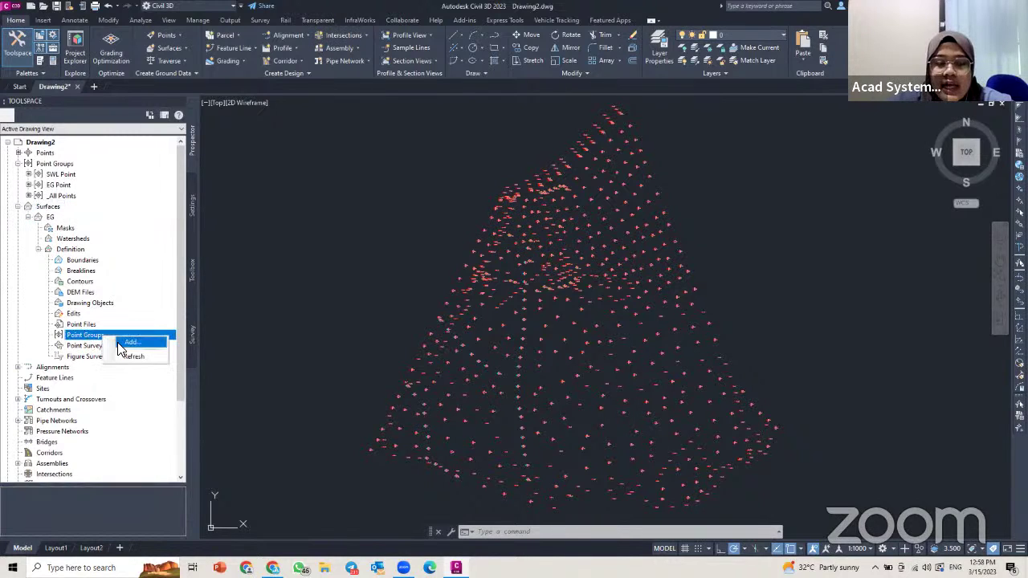
{"action": "left_click", "coordinate": [117, 342]}
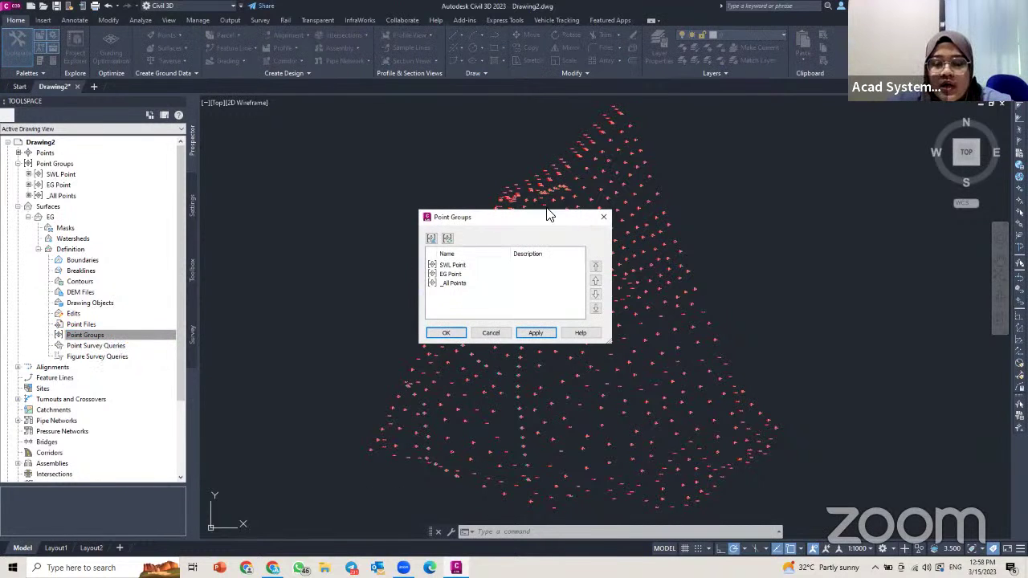
{"action": "left_click", "coordinate": [455, 276]}
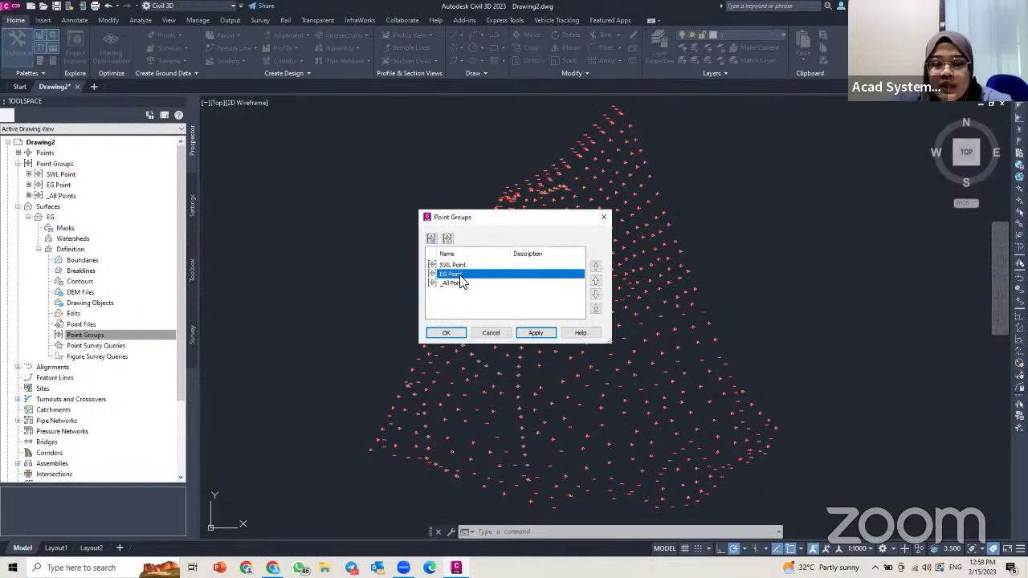
{"action": "left_click", "coordinate": [531, 336]}
{"action": "left_click", "coordinate": [444, 334]}
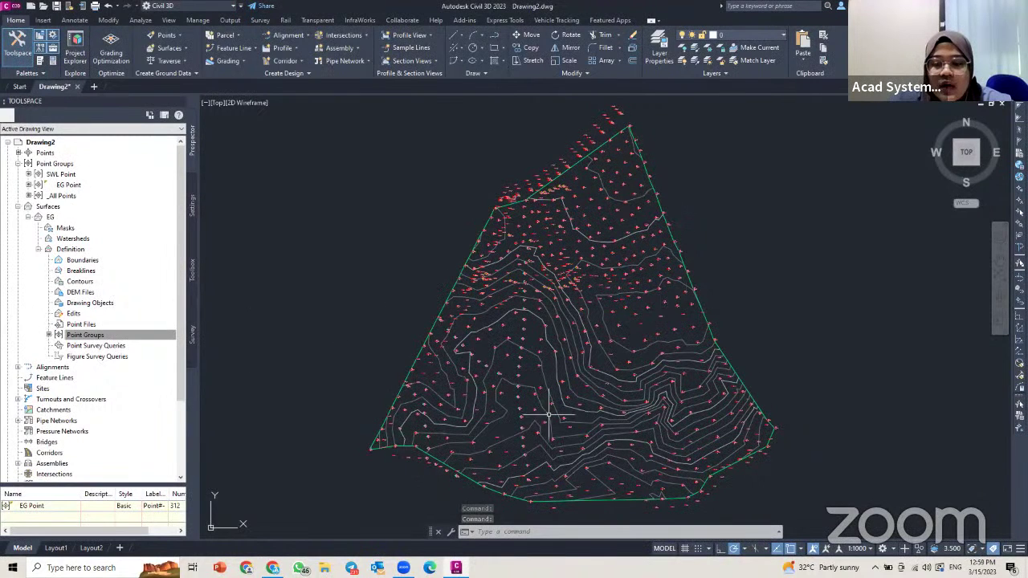
Select the EG surface in the drawing and examine which data types can be added to it, comparing them with its definition items
{"action": "middle_click_drag", "start_coordinate": [523, 395], "coordinate": [520, 357]}
{"action": "scroll", "coordinate": [524, 363], "scroll_direction": "up", "scroll_amount": 2}
{"action": "scroll", "coordinate": [523, 363], "scroll_direction": "down", "scroll_amount": 2}
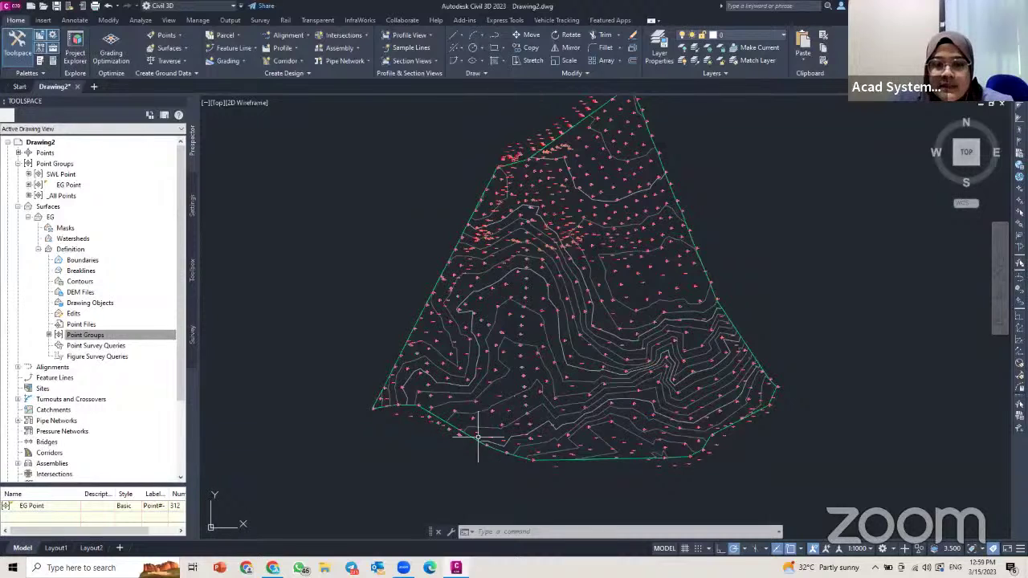
{"action": "left_click", "coordinate": [497, 364]}
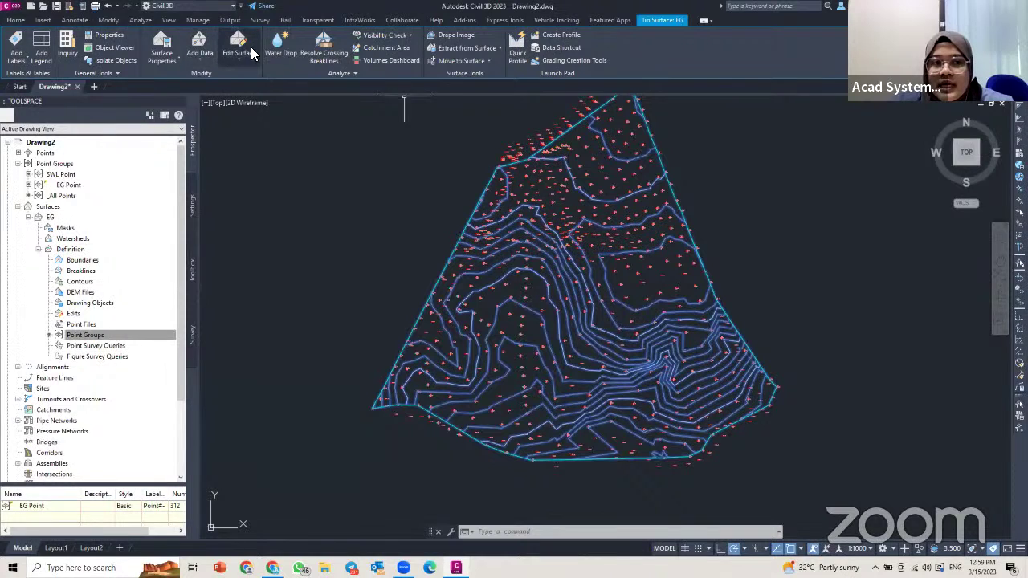
{"action": "left_click", "coordinate": [200, 63]}
{"action": "left_click", "coordinate": [201, 71]}
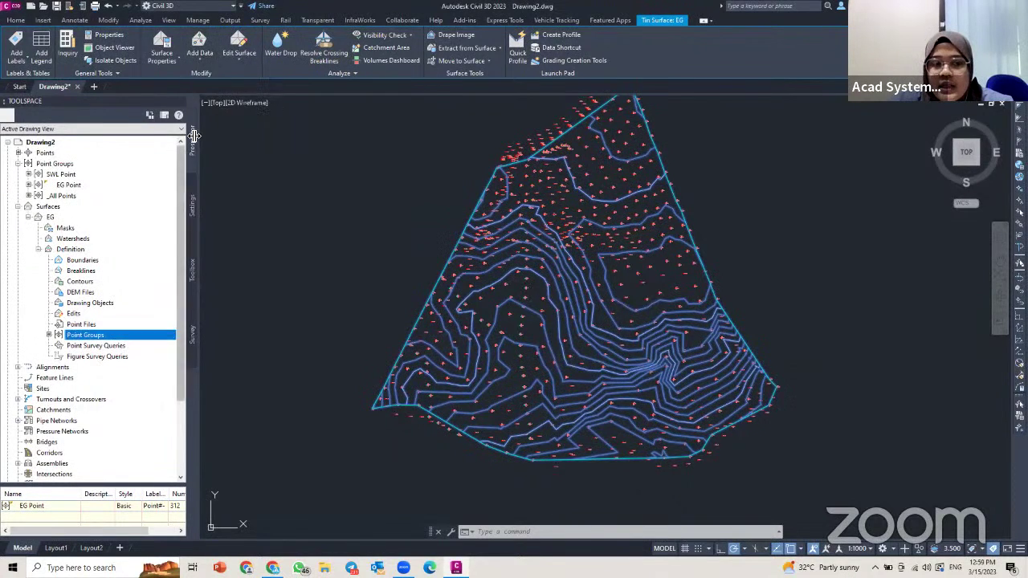
{"action": "left_click", "coordinate": [198, 64]}
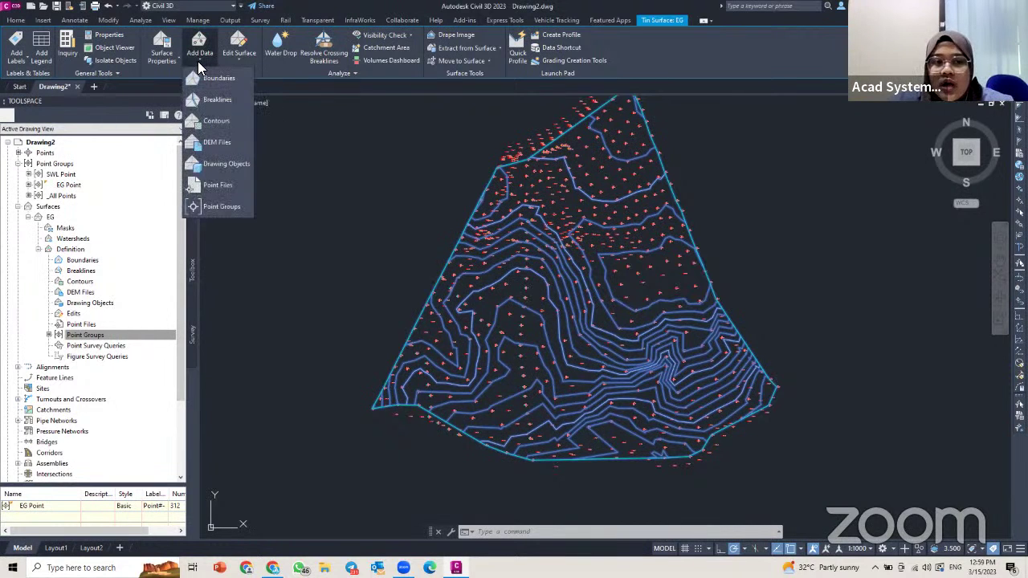
{"action": "left_click", "coordinate": [65, 282]}
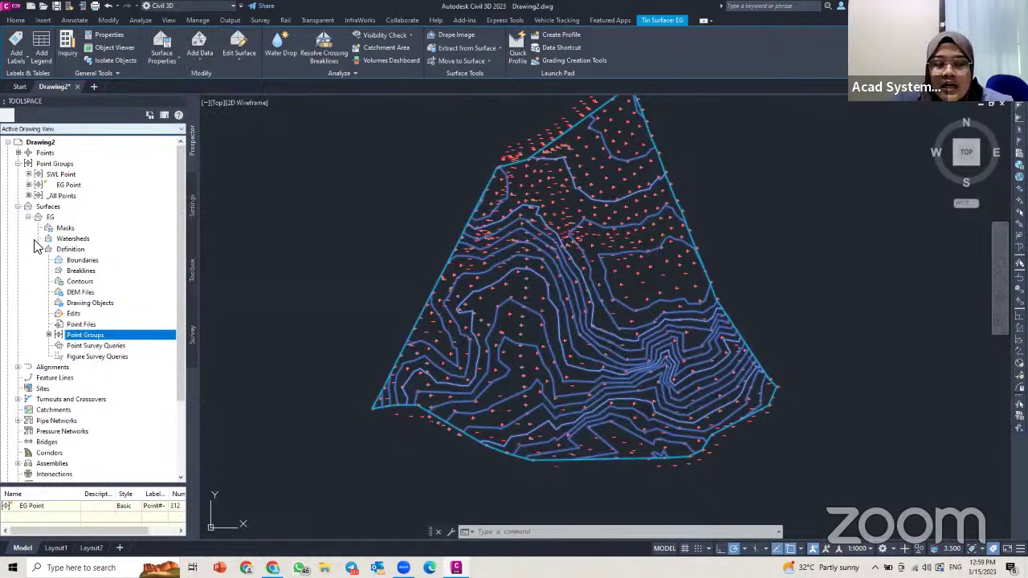
{"action": "left_click", "coordinate": [193, 66]}
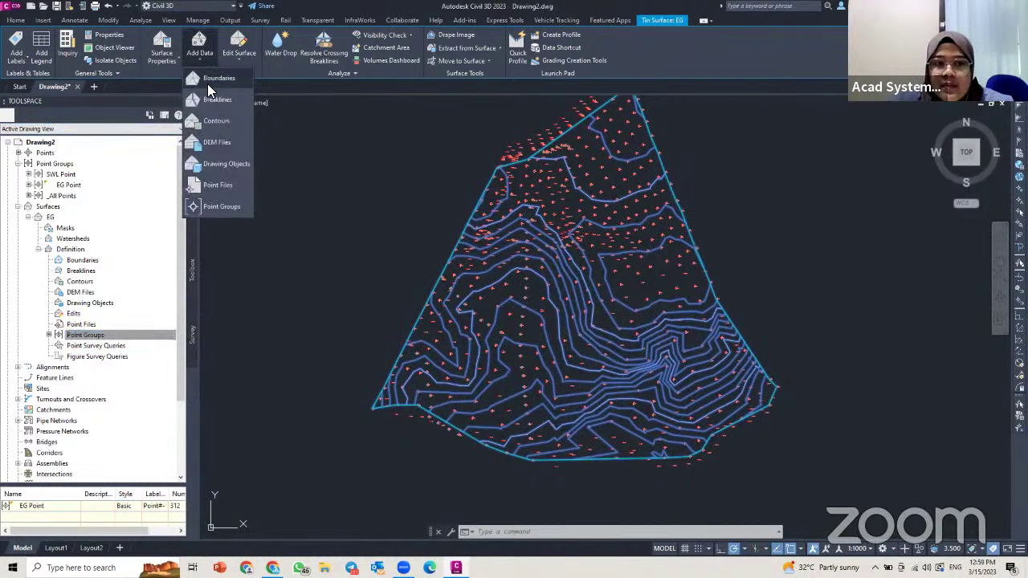
Examine the survey points and contours in the lower middle of the EG surface, around SWL points 324 to 329 and ground point 694
{"action": "left_click", "coordinate": [201, 59]}
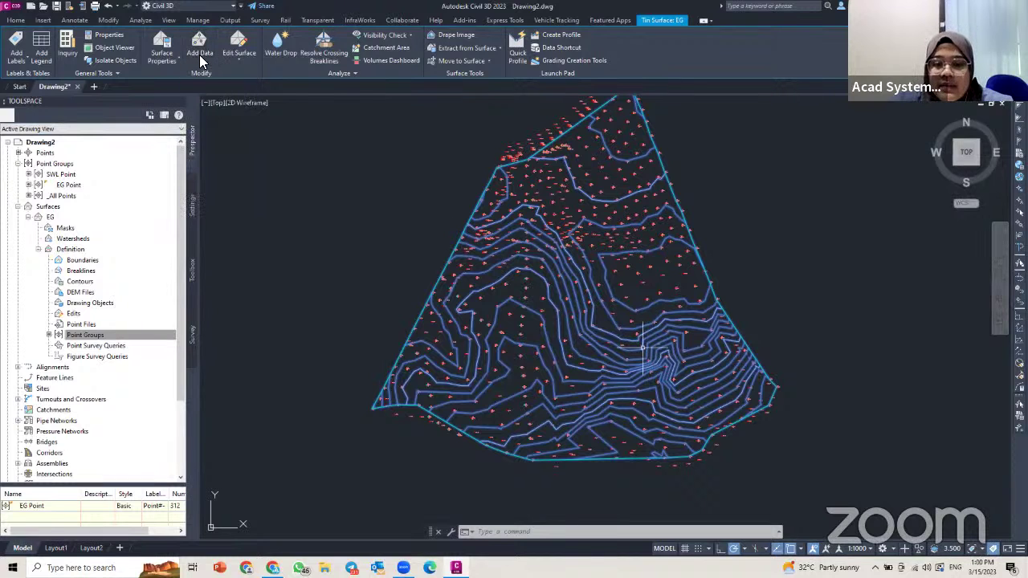
{"action": "scroll", "coordinate": [543, 308], "scroll_direction": "up", "scroll_amount": 2}
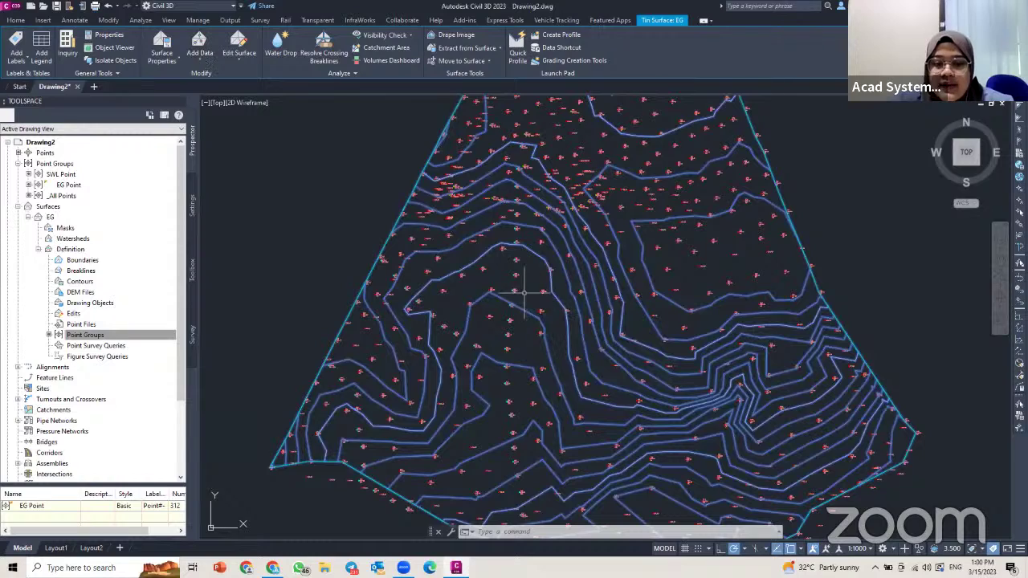
{"action": "scroll", "coordinate": [532, 275], "scroll_direction": "up", "scroll_amount": 2}
{"action": "scroll", "coordinate": [533, 265], "scroll_direction": "up", "scroll_amount": 3}
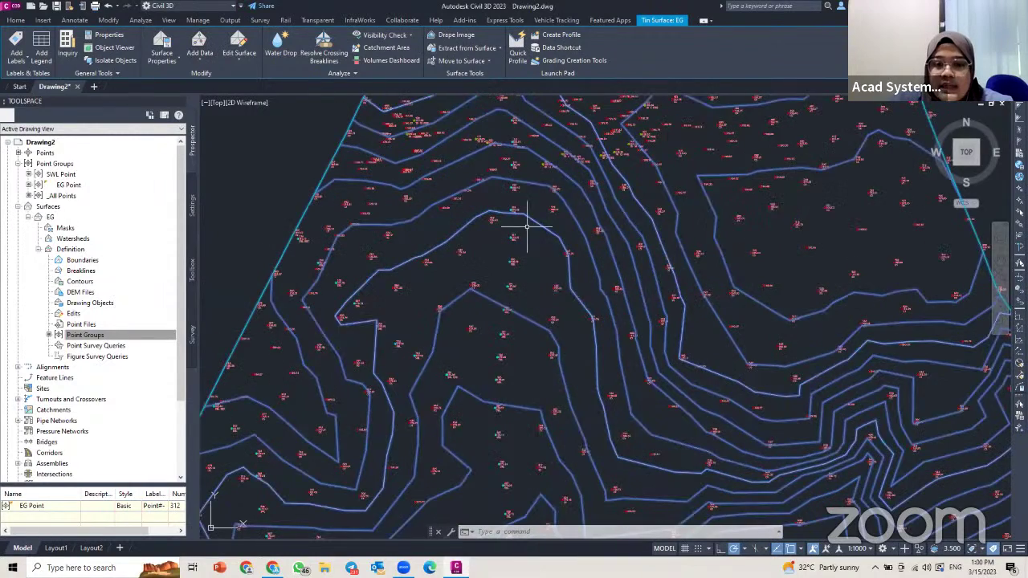
{"action": "scroll", "coordinate": [533, 249], "scroll_direction": "down", "scroll_amount": 8}
{"action": "scroll", "coordinate": [526, 255], "scroll_direction": "up", "scroll_amount": 10}
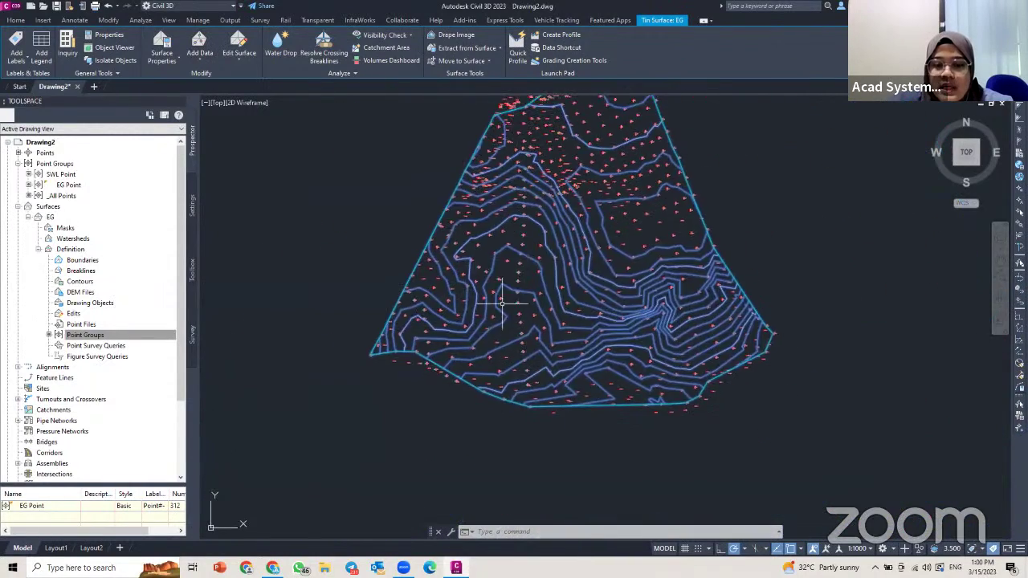
{"action": "scroll", "coordinate": [529, 260], "scroll_direction": "up", "scroll_amount": 3}
{"action": "scroll", "coordinate": [562, 268], "scroll_direction": "down", "scroll_amount": 1}
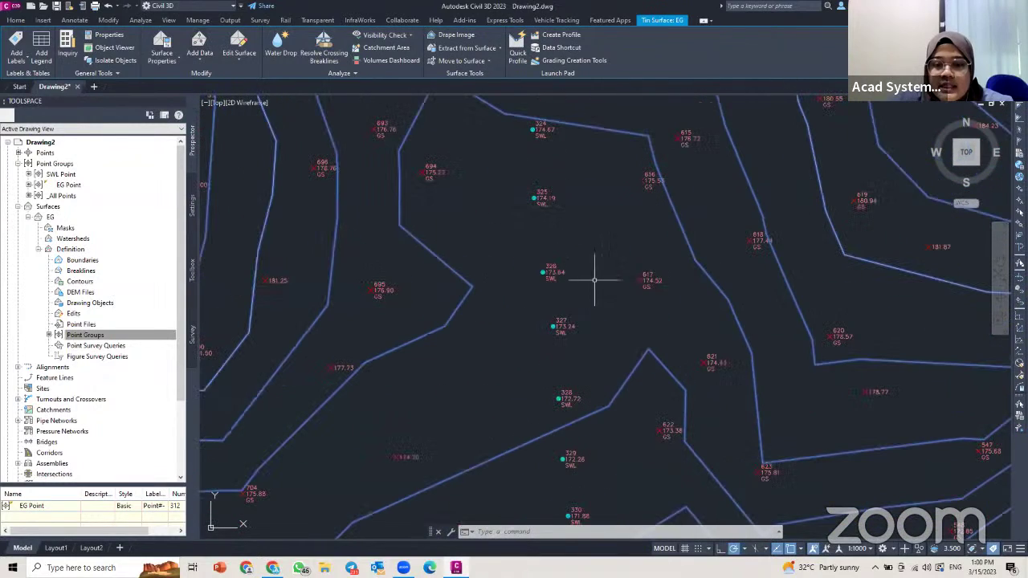
{"action": "scroll", "coordinate": [612, 293], "scroll_direction": "down", "scroll_amount": 6}
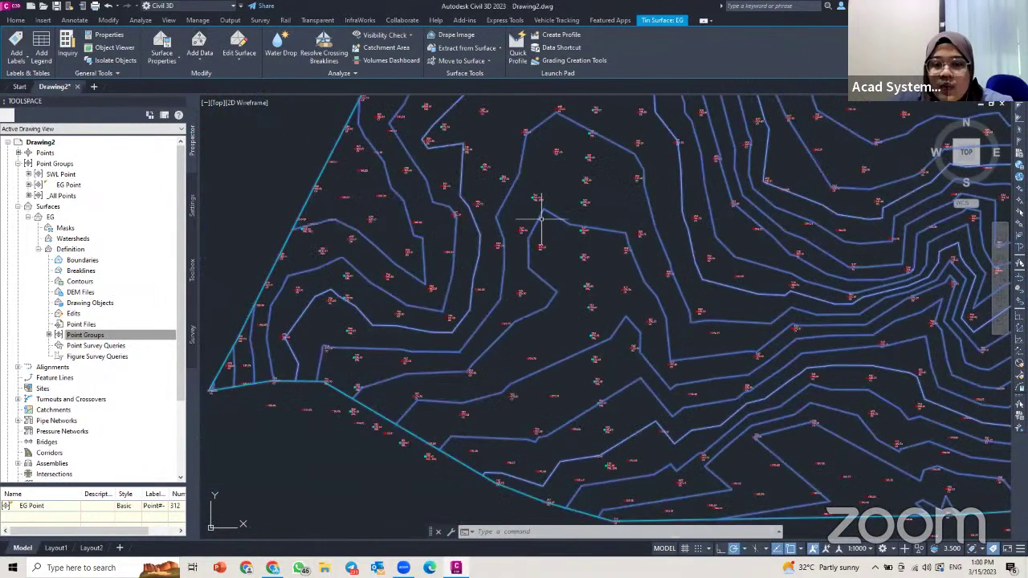
{"action": "scroll", "coordinate": [541, 215], "scroll_direction": "up", "scroll_amount": 6}
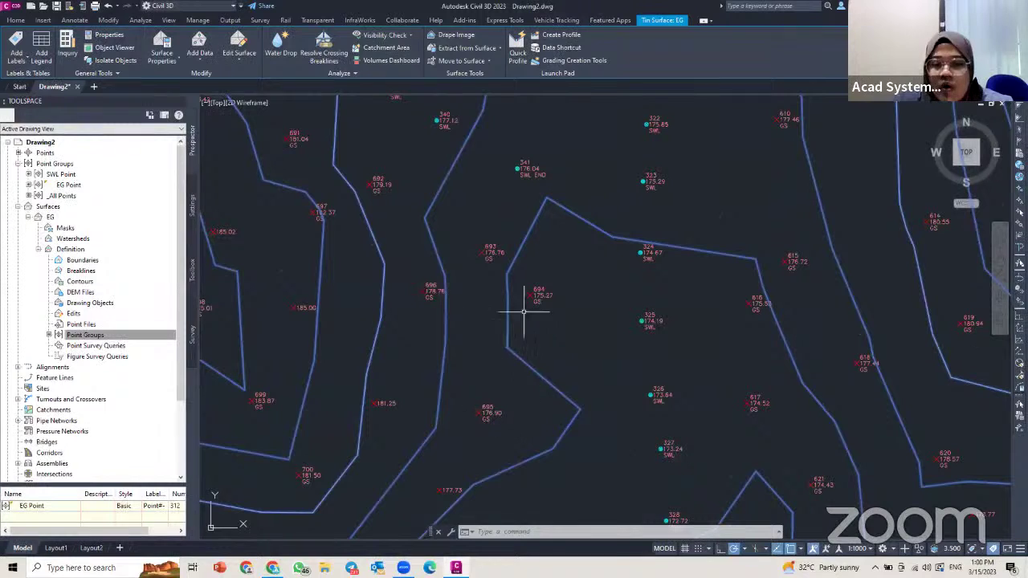
{"action": "mouse_move", "coordinate": [534, 297]}
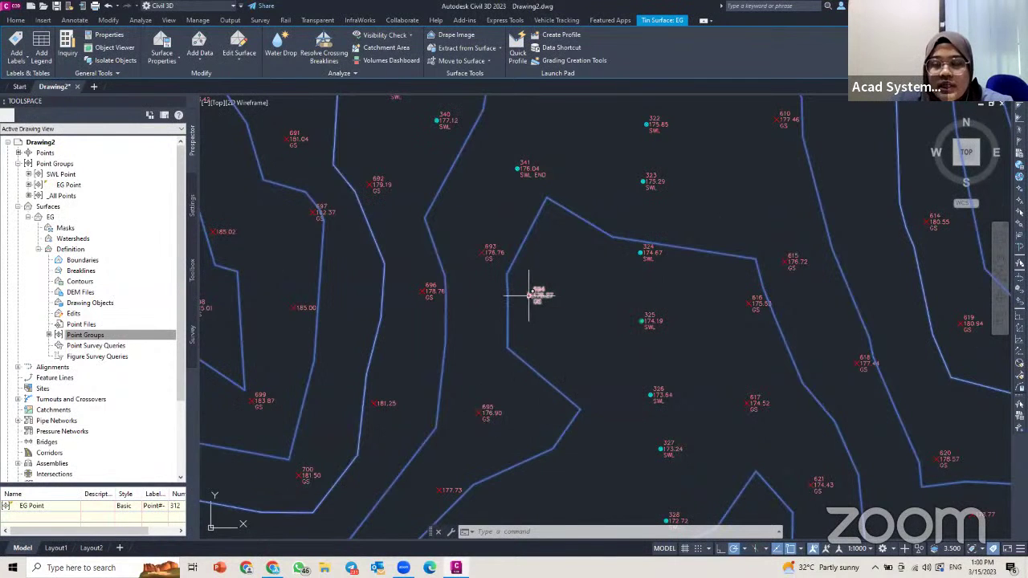
{"action": "scroll", "coordinate": [528, 295], "scroll_direction": "up", "scroll_amount": 2}
{"action": "scroll", "coordinate": [529, 295], "scroll_direction": "down", "scroll_amount": 3}
Follow the line of SWL points up to the SWL BEG point 310 and view the Breaklines item in the EG surface definition
{"action": "mouse_move", "coordinate": [576, 289]}
{"action": "middle_mouse_down"}
{"action": "mouse_move", "coordinate": [601, 223]}
{"action": "mouse_move", "coordinate": [600, 313]}
{"action": "middle_mouse_up"}
{"action": "scroll", "coordinate": [594, 325], "scroll_direction": "down", "scroll_amount": 3}
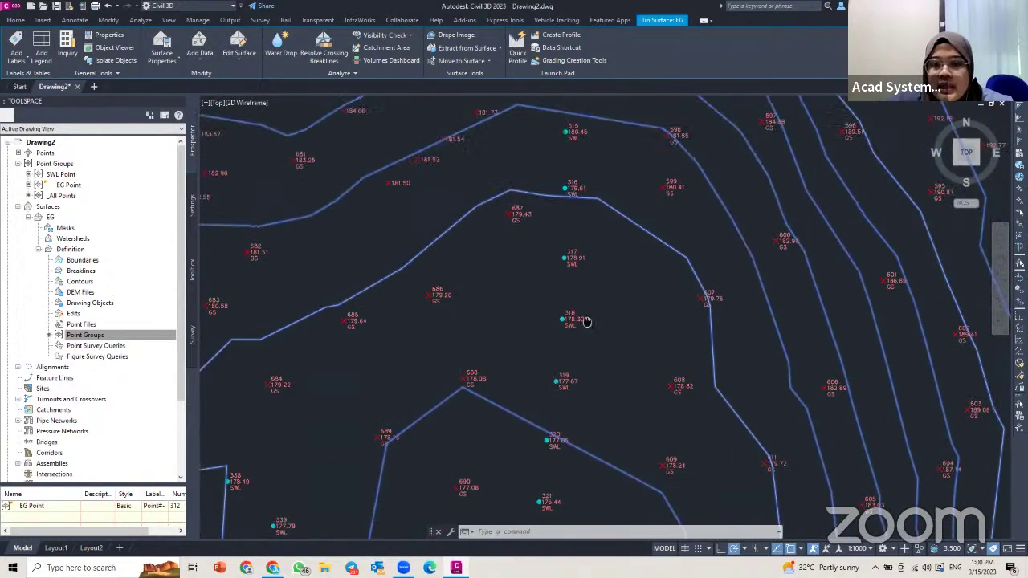
{"action": "scroll", "coordinate": [593, 198], "scroll_direction": "up", "scroll_amount": 3}
{"action": "middle_click_drag", "start_coordinate": [593, 196], "coordinate": [580, 286]}
{"action": "scroll", "coordinate": [581, 244], "scroll_direction": "down", "scroll_amount": 3}
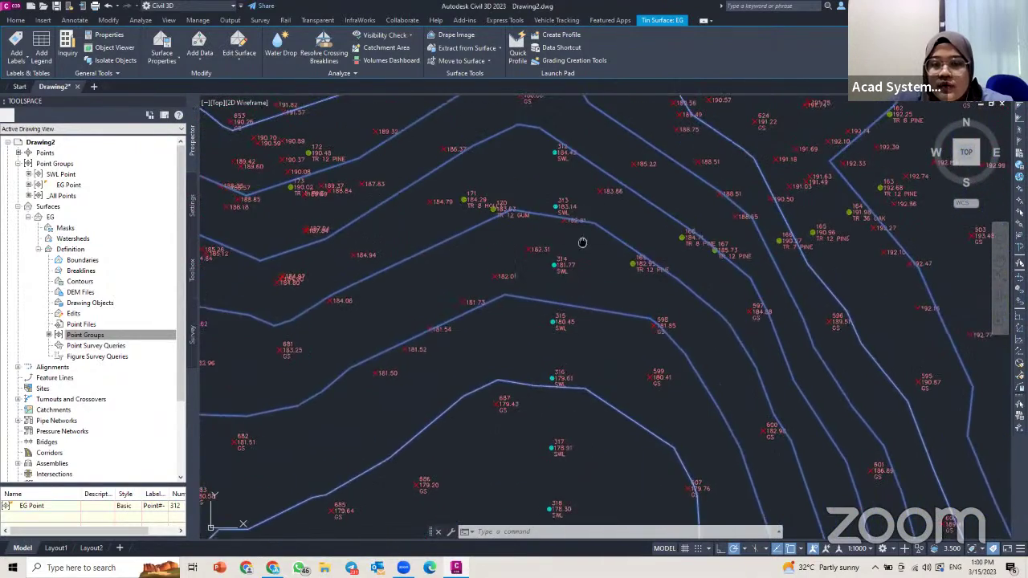
{"action": "scroll", "coordinate": [580, 260], "scroll_direction": "up", "scroll_amount": 3}
{"action": "mouse_move", "coordinate": [583, 168]}
{"action": "middle_mouse_down"}
{"action": "mouse_move", "coordinate": [581, 260]}
{"action": "mouse_move", "coordinate": [580, 225]}
{"action": "middle_mouse_up"}
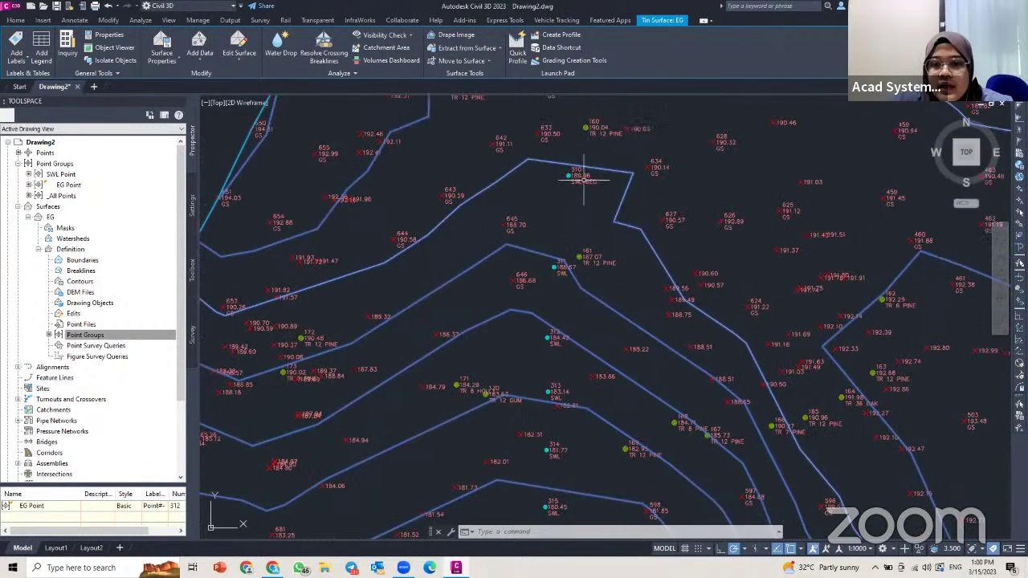
{"action": "scroll", "coordinate": [580, 172], "scroll_direction": "up", "scroll_amount": 3}
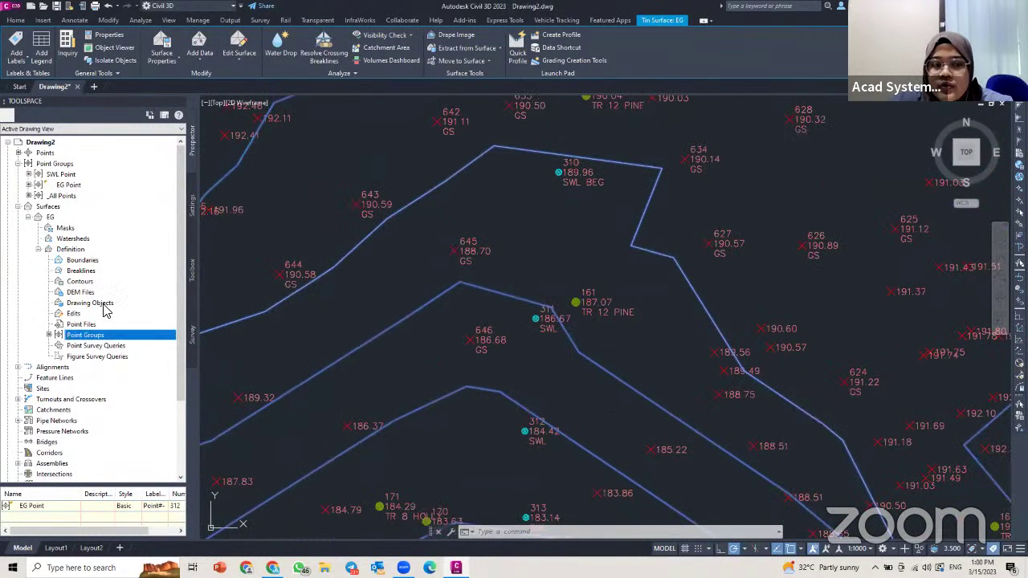
{"action": "left_click", "coordinate": [83, 271]}
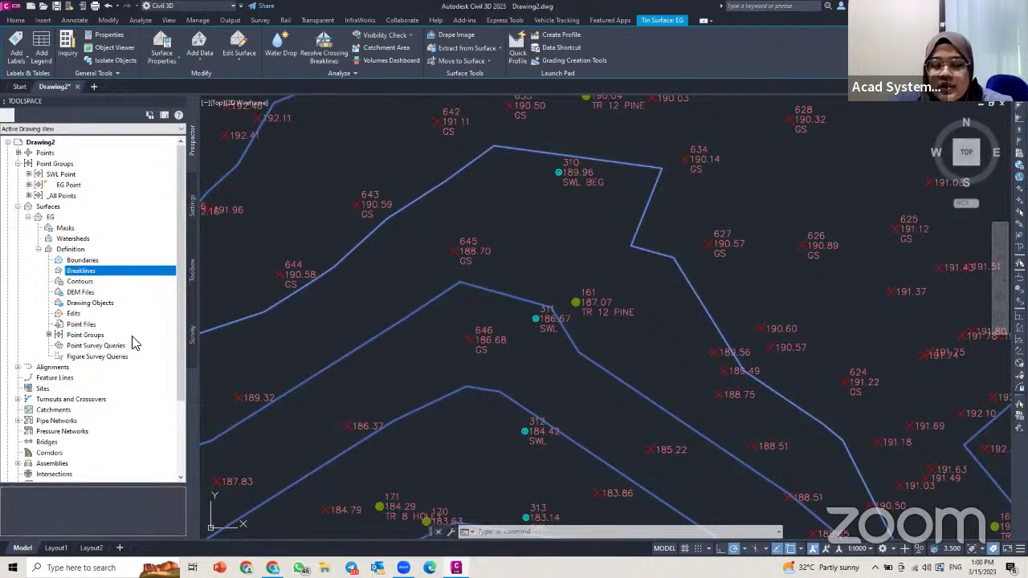
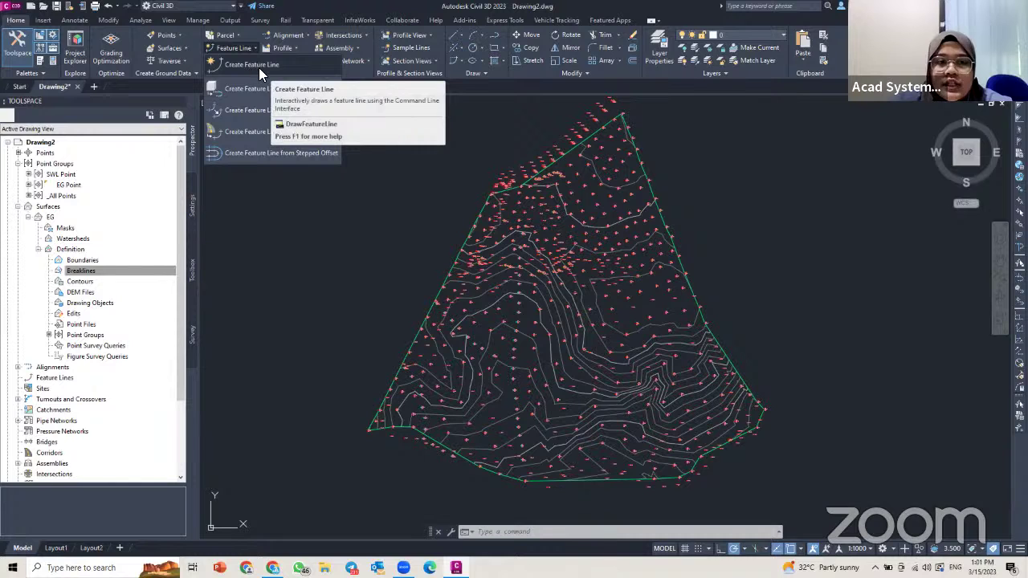
Begin a new feature line in Site 1 with the Basic Feature Line style on the C-TOPO-FEAT layer
{"action": "left_click", "coordinate": [259, 68]}
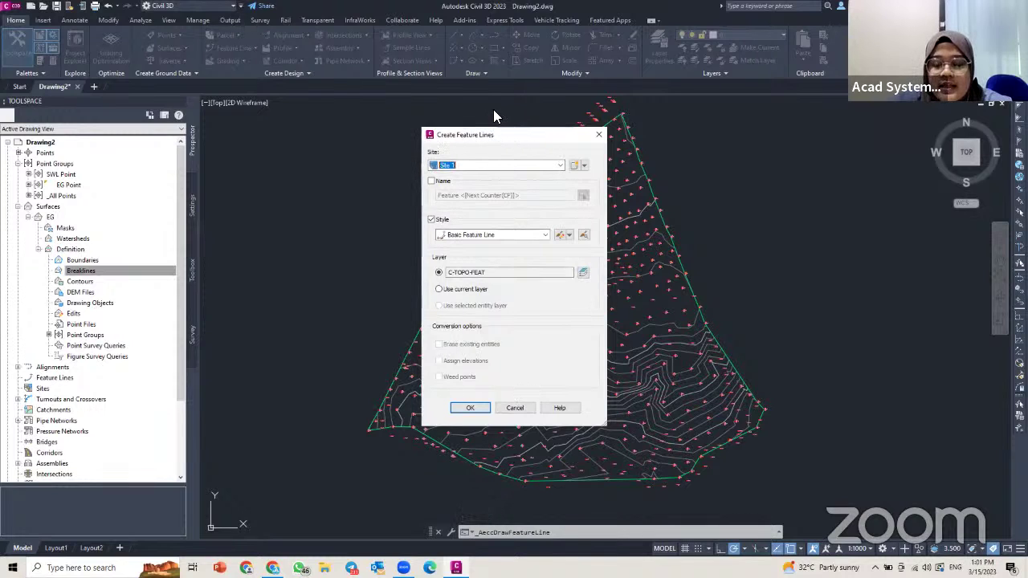
{"action": "left_click", "coordinate": [471, 408]}
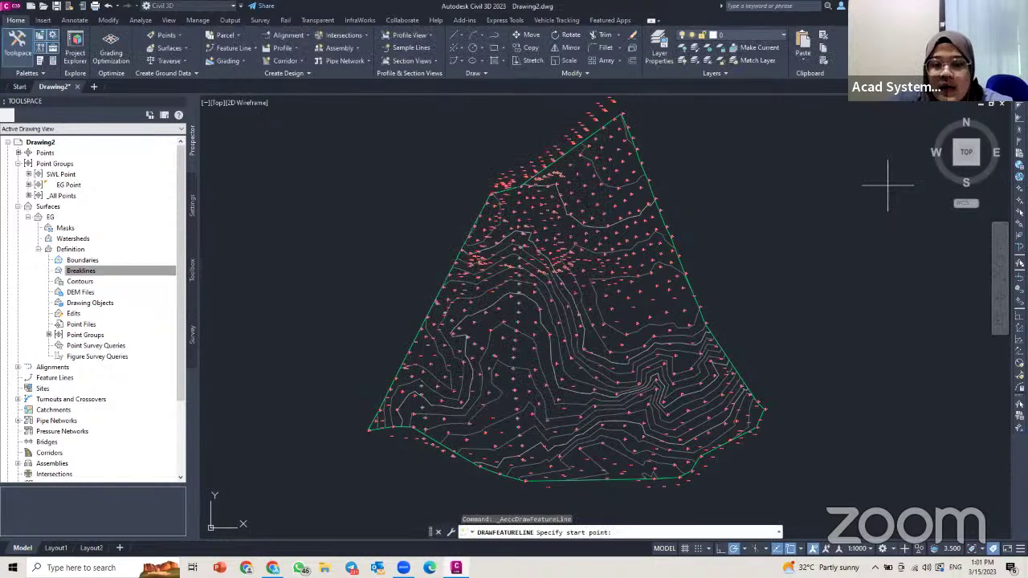
{"action": "scroll", "coordinate": [494, 391], "scroll_direction": "up", "scroll_amount": 2}
{"action": "scroll", "coordinate": [394, 331], "scroll_direction": "up", "scroll_amount": 2}
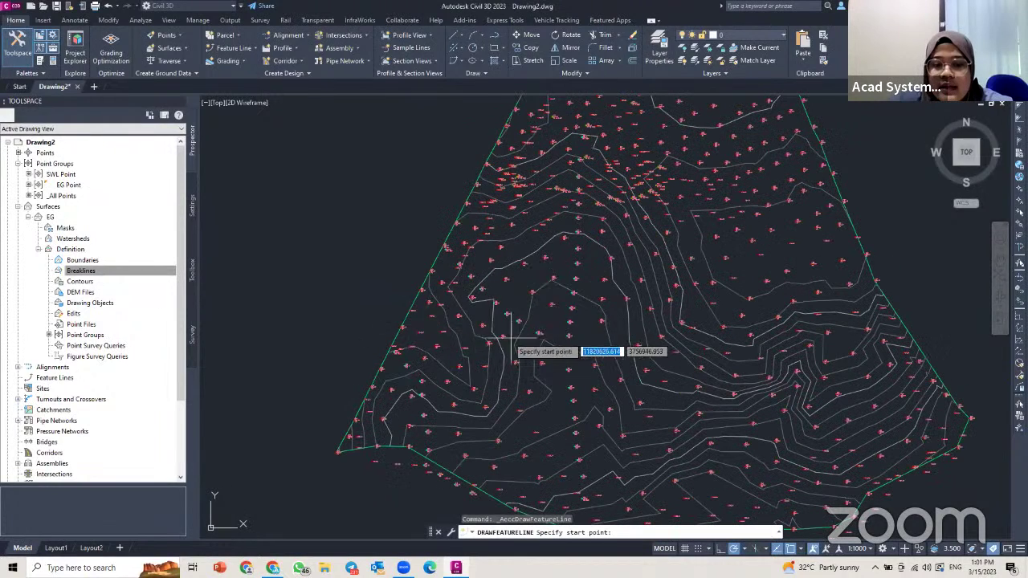
{"action": "middle_click_drag", "start_coordinate": [498, 353], "coordinate": [414, 356]}
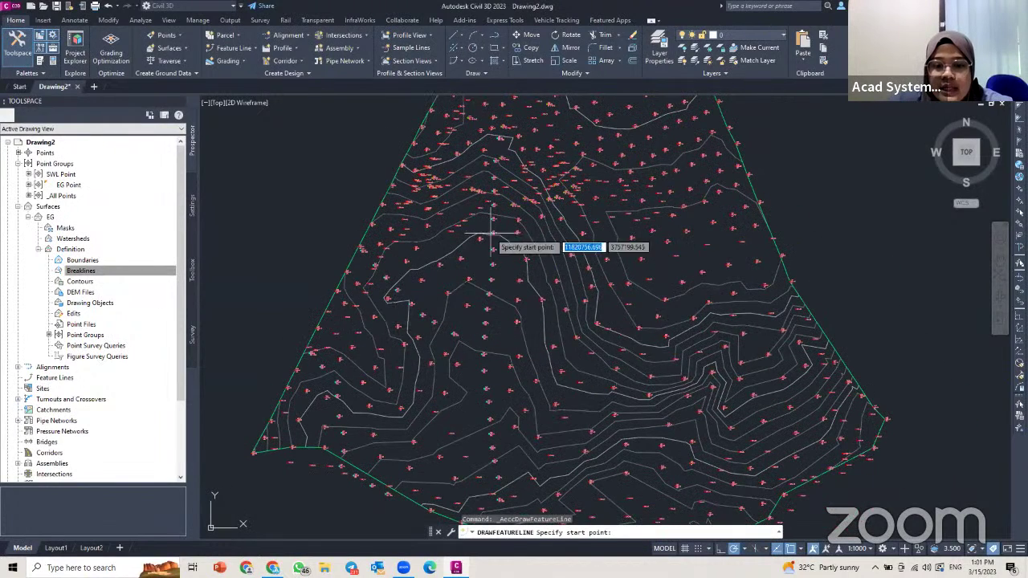
{"action": "scroll", "coordinate": [571, 324], "scroll_direction": "up", "scroll_amount": 2}
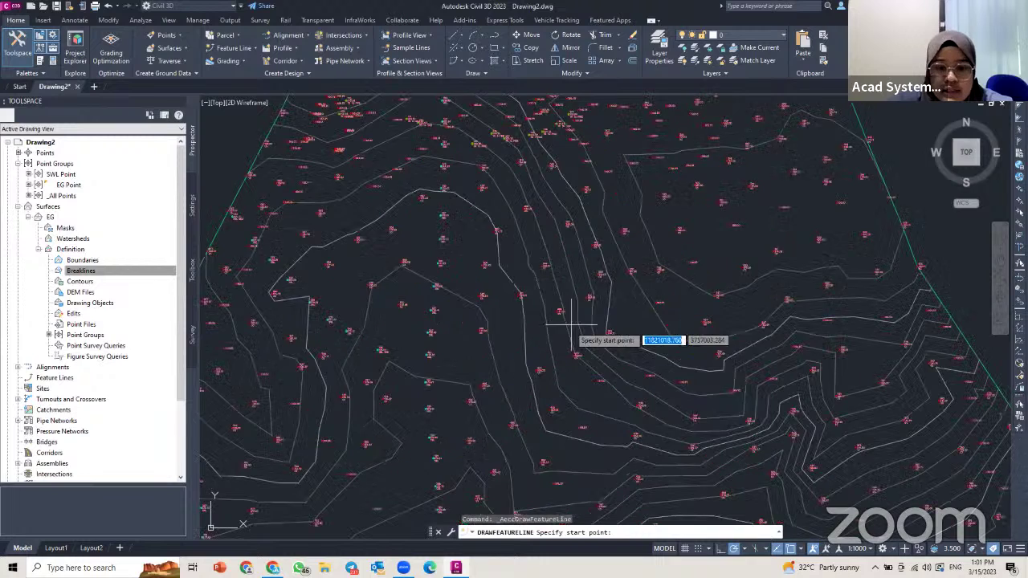
{"action": "scroll", "coordinate": [465, 281], "scroll_direction": "down", "scroll_amount": 3}
{"action": "middle_click_drag", "start_coordinate": [459, 270], "coordinate": [474, 275]}
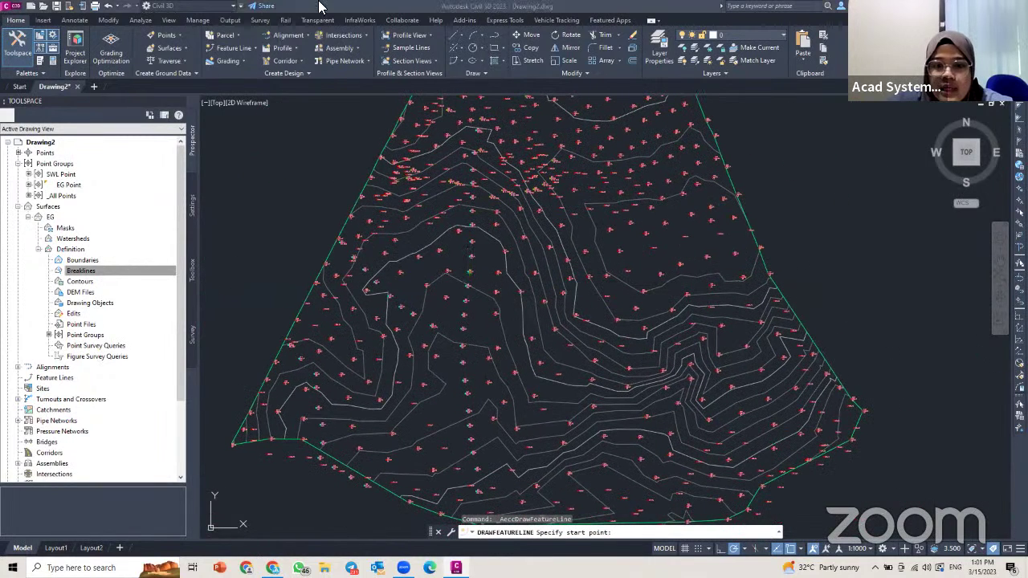
Start the feature line on the existing SWL point object 311, accepting the point's elevation of 186.672
{"action": "scroll", "coordinate": [469, 169], "scroll_direction": "up", "scroll_amount": 5}
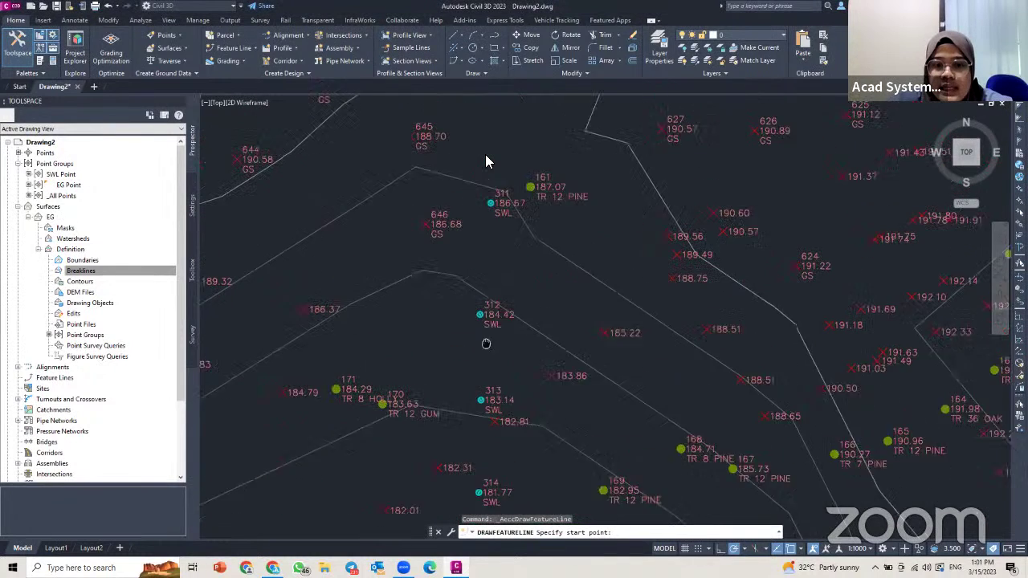
{"action": "middle_click_drag", "start_coordinate": [480, 200], "coordinate": [480, 215]}
{"action": "scroll", "coordinate": [480, 215], "scroll_direction": "up", "scroll_amount": 2}
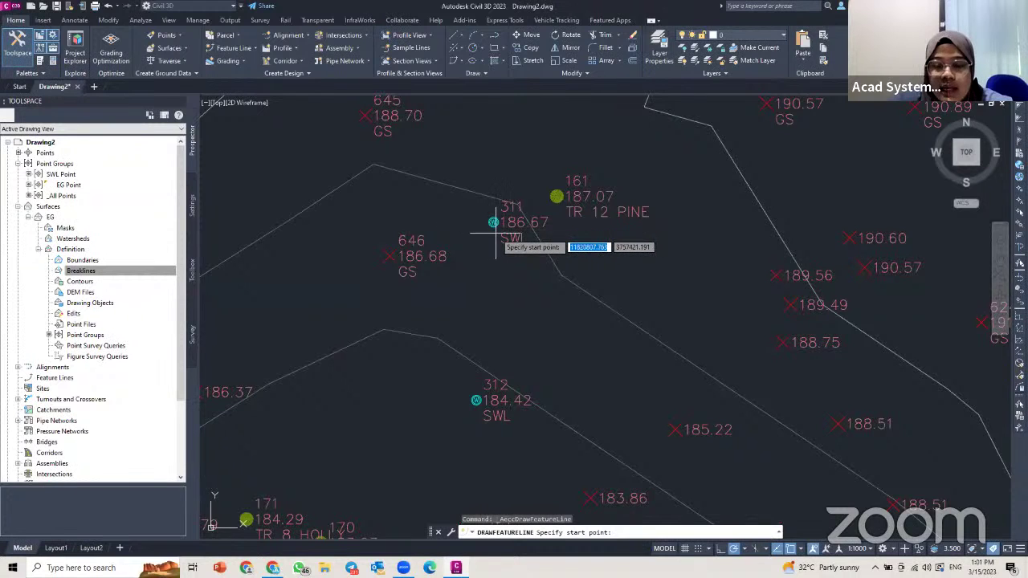
{"action": "scroll", "coordinate": [495, 225], "scroll_direction": "down", "scroll_amount": 2}
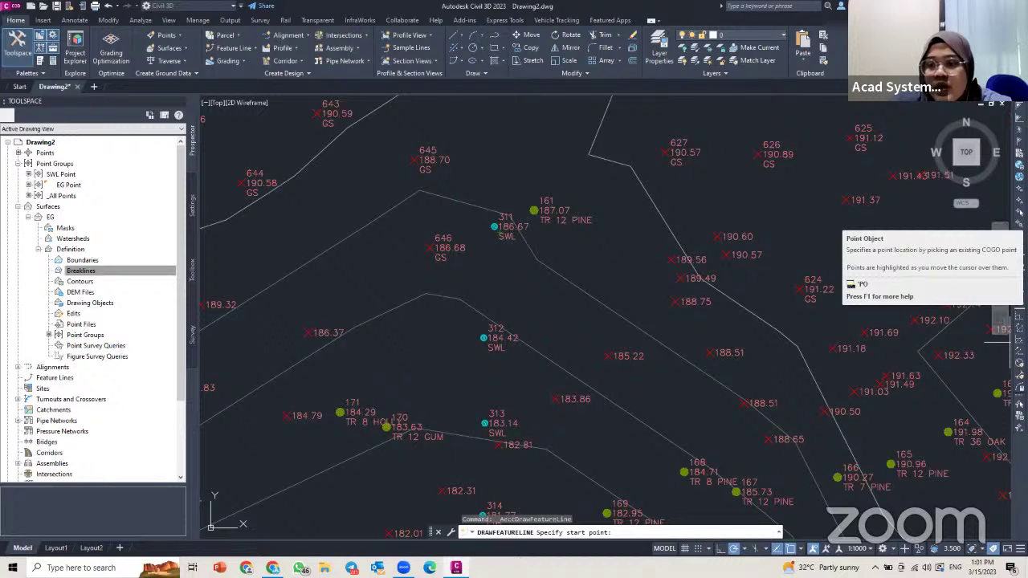
{"action": "left_click", "coordinate": [1000, 230]}
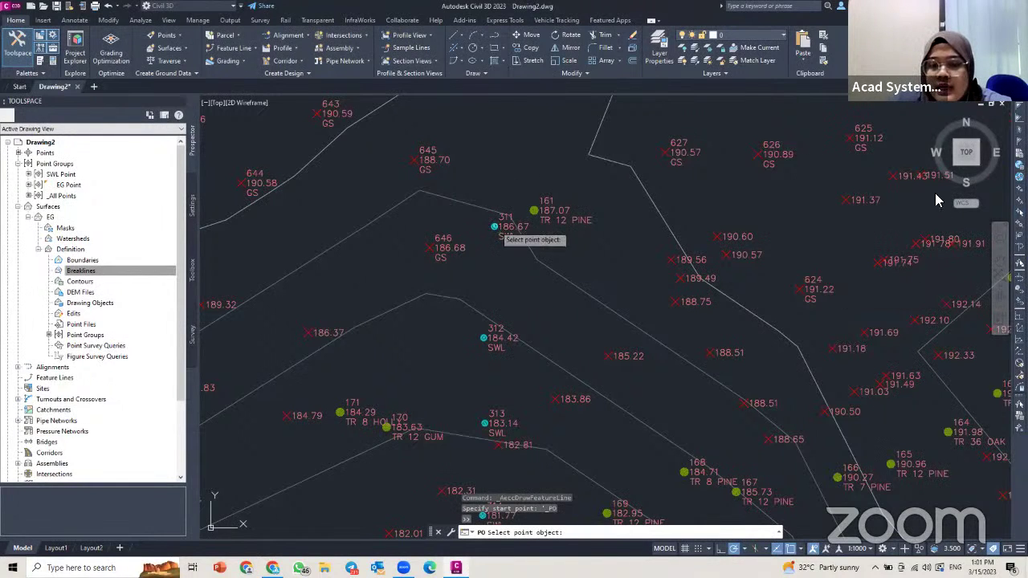
{"action": "scroll", "coordinate": [493, 277], "scroll_direction": "down", "scroll_amount": 3}
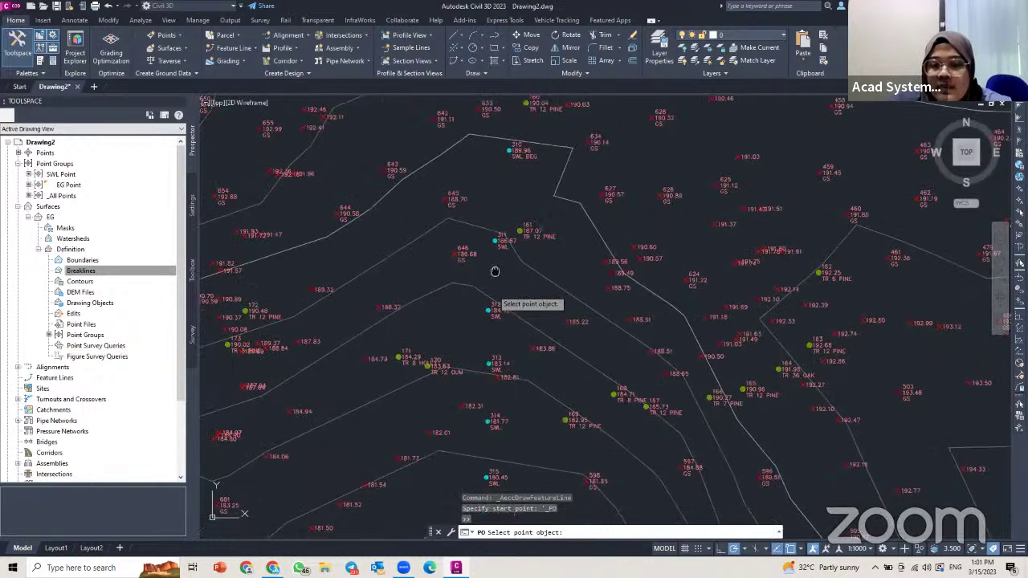
{"action": "scroll", "coordinate": [496, 277], "scroll_direction": "up", "scroll_amount": 5}
{"action": "middle_click_drag", "start_coordinate": [515, 90], "coordinate": [518, 209]}
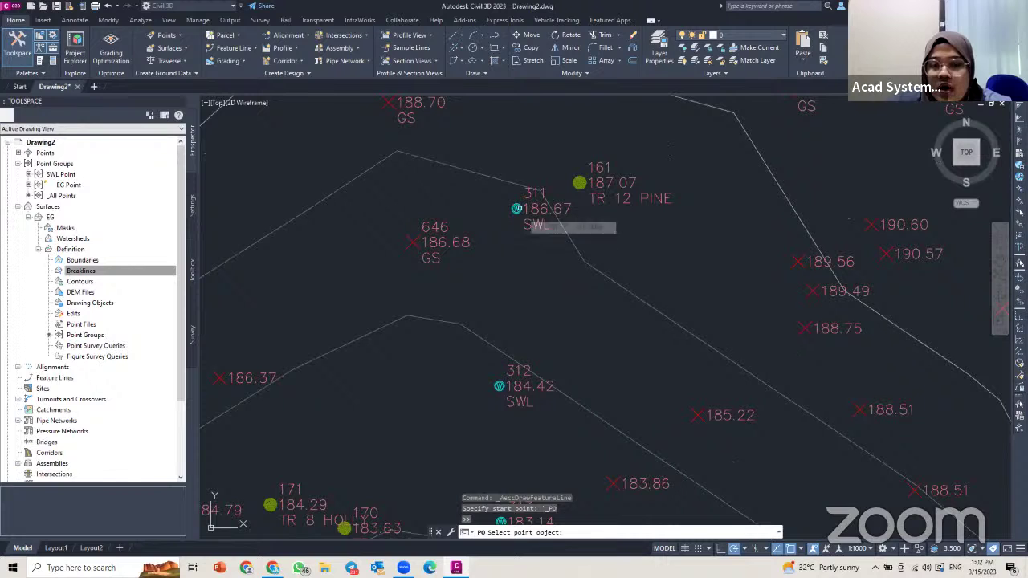
{"action": "left_click", "coordinate": [517, 208]}
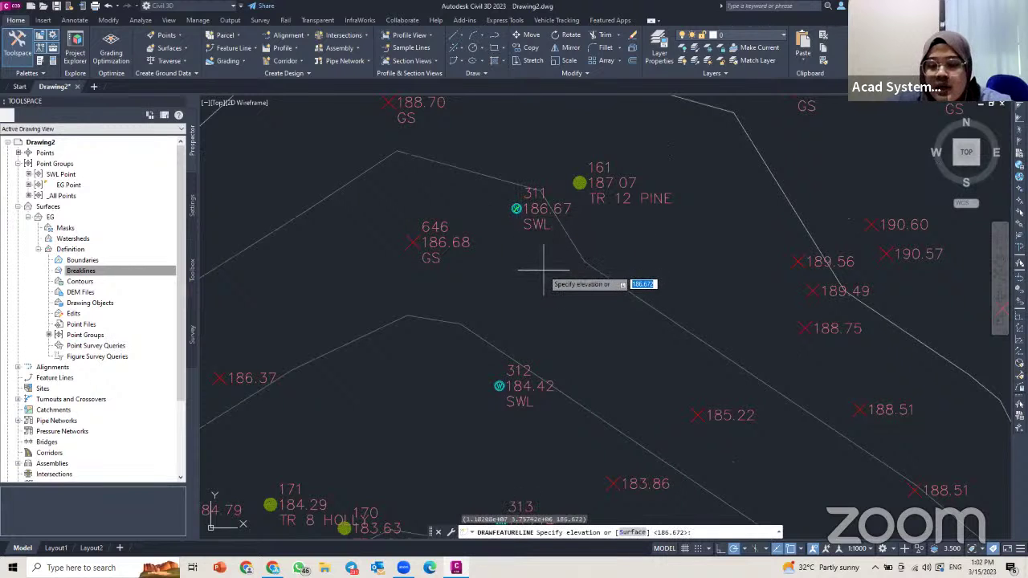
{"action": "key", "text": "Return"}
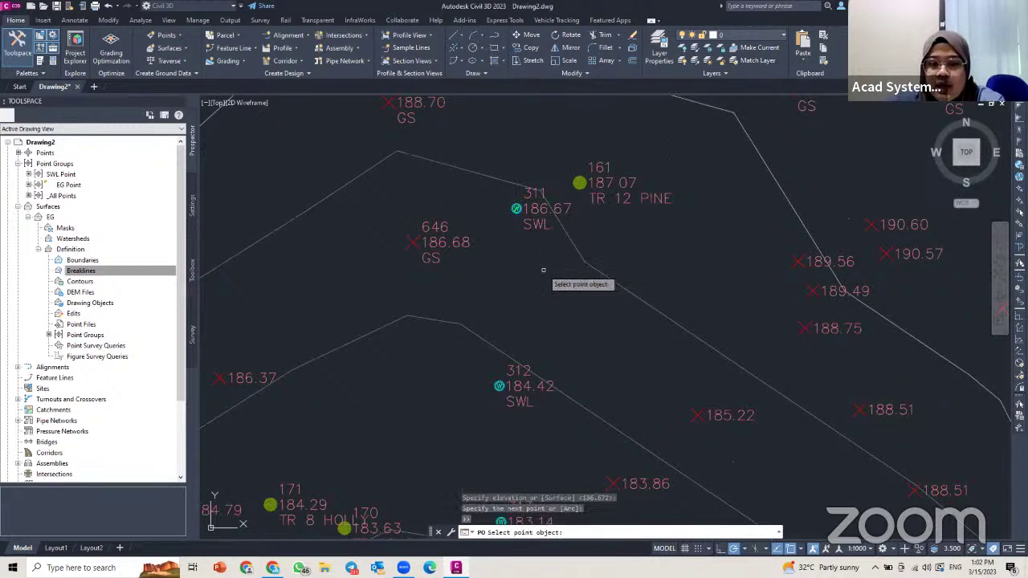
Extend the feature line through SWL point objects 312 and 313, accepting the default grade at each point
{"action": "left_click", "coordinate": [500, 387]}
{"action": "scroll", "coordinate": [555, 395], "scroll_direction": "down", "scroll_amount": 5}
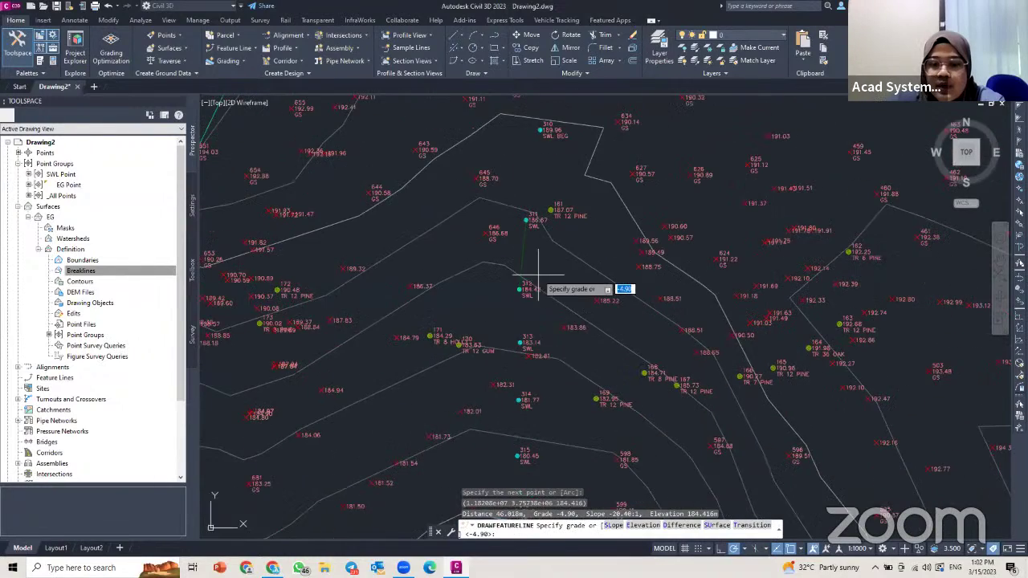
{"action": "key", "text": "Return"}
{"action": "scroll", "coordinate": [528, 329], "scroll_direction": "up", "scroll_amount": 2}
{"action": "type", "text": "point object:"}
{"action": "key", "text": "Return"}
{"action": "left_click", "coordinate": [526, 277]}
{"action": "scroll", "coordinate": [522, 329], "scroll_direction": "up", "scroll_amount": 5}
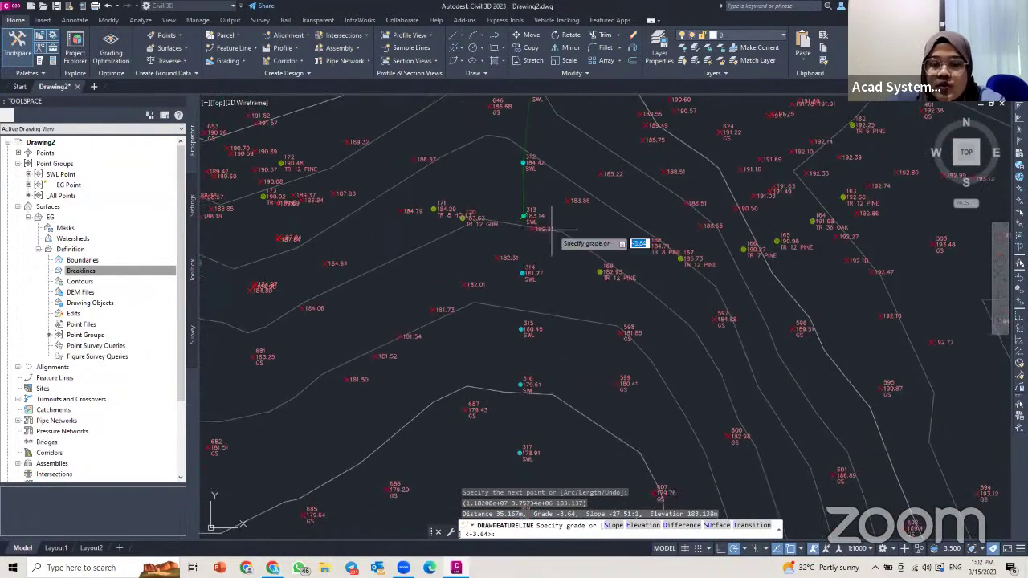
{"action": "scroll", "coordinate": [551, 239], "scroll_direction": "down", "scroll_amount": 5}
{"action": "scroll", "coordinate": [546, 337], "scroll_direction": "up", "scroll_amount": 4}
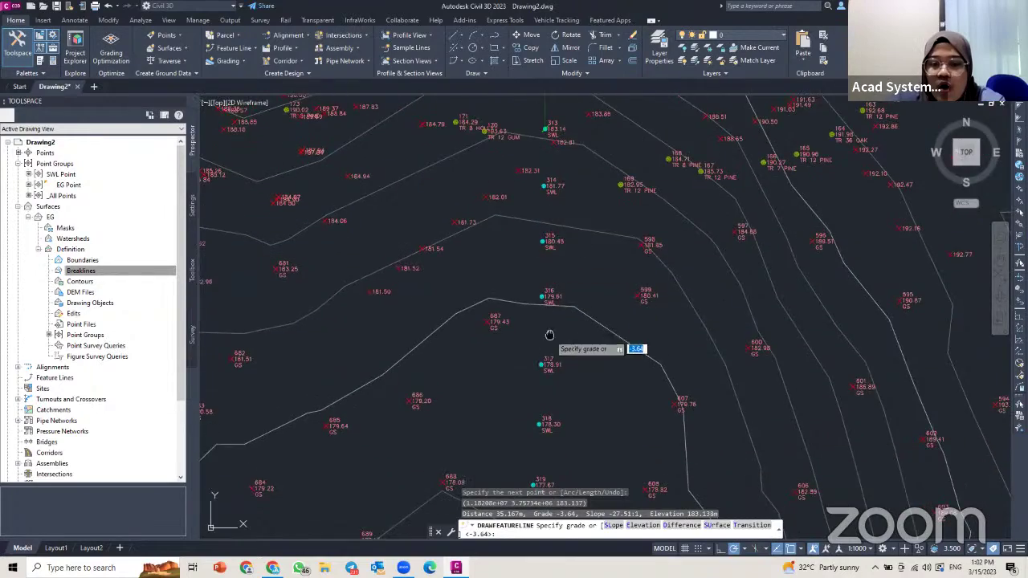
{"action": "scroll", "coordinate": [539, 341], "scroll_direction": "up", "scroll_amount": 4}
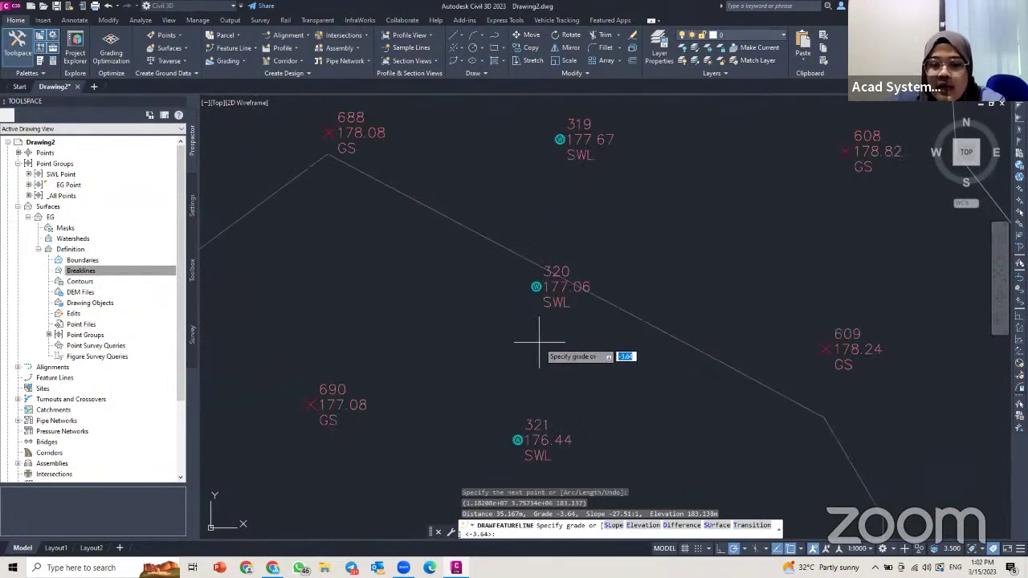
{"action": "scroll", "coordinate": [552, 338], "scroll_direction": "down", "scroll_amount": 4}
{"action": "scroll", "coordinate": [556, 339], "scroll_direction": "down", "scroll_amount": 5}
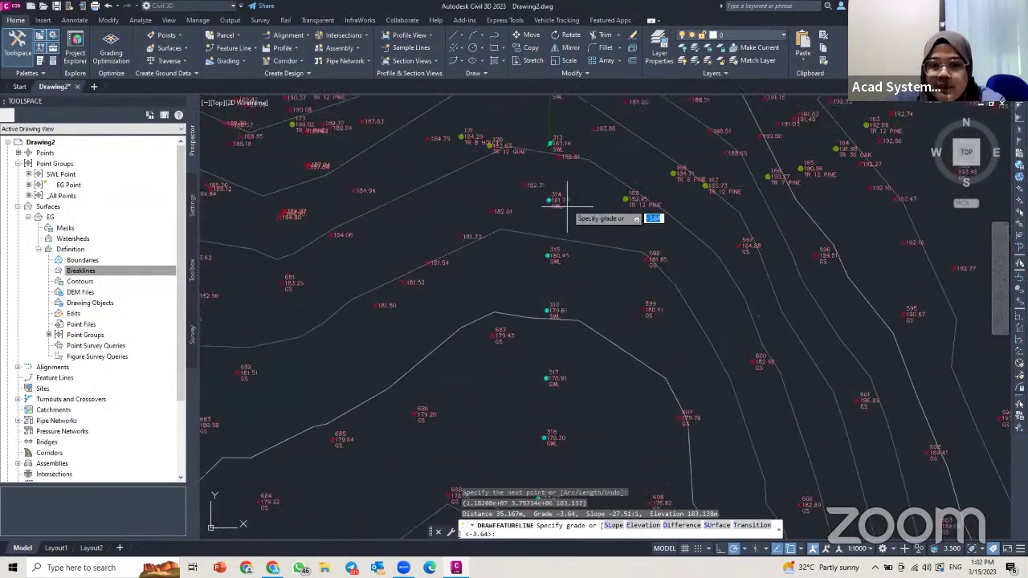
{"action": "key", "text": "Return"}
Extend the feature line through SWL point objects 314 to 319, accepting the default grade at each point
{"action": "type", "text": "po"}
{"action": "key", "text": "Return"}
{"action": "left_click", "coordinate": [560, 217]}
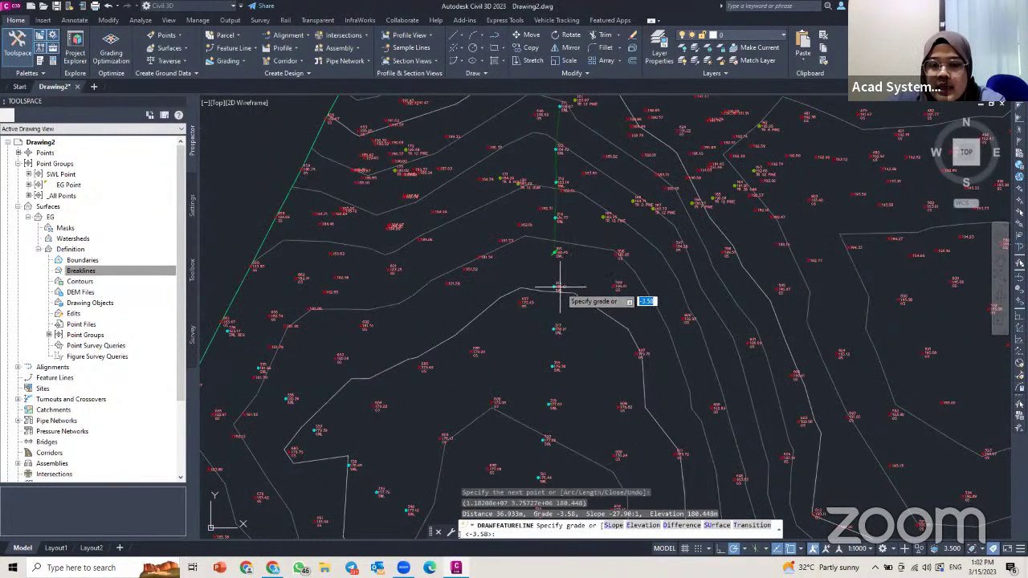
{"action": "left_click", "coordinate": [559, 327]}
{"action": "middle_click_drag", "start_coordinate": [562, 343], "coordinate": [557, 225]}
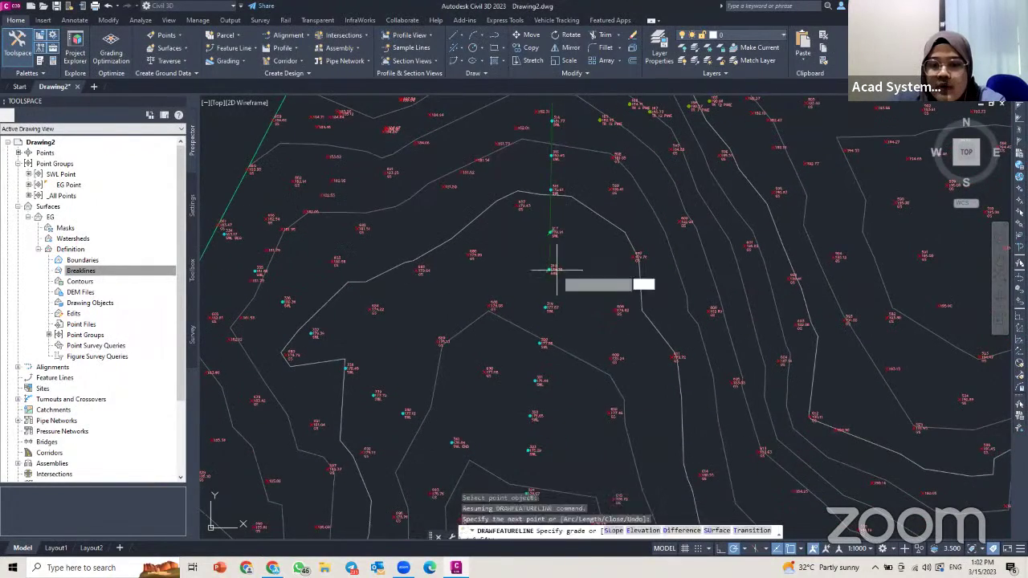
{"action": "mouse_move", "coordinate": [551, 276]}
{"action": "middle_mouse_down"}
{"action": "mouse_move", "coordinate": [579, 233]}
{"action": "mouse_move", "coordinate": [581, 243]}
{"action": "middle_mouse_up"}
{"action": "key", "text": "Return"}
{"action": "type", "text": "point object:"}
{"action": "key", "text": "Return"}
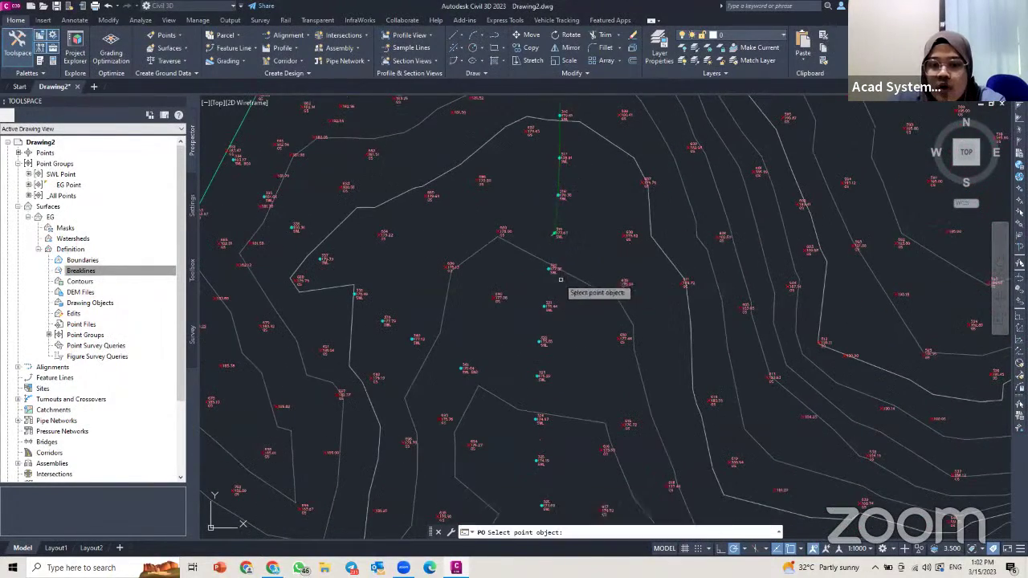
Continue the feature line through SWL point objects 320 to 327, accepting the default grade at each point
{"action": "left_click", "coordinate": [553, 267]}
{"action": "key", "text": "Return"}
{"action": "middle_click_drag", "start_coordinate": [557, 266], "coordinate": [562, 229]}
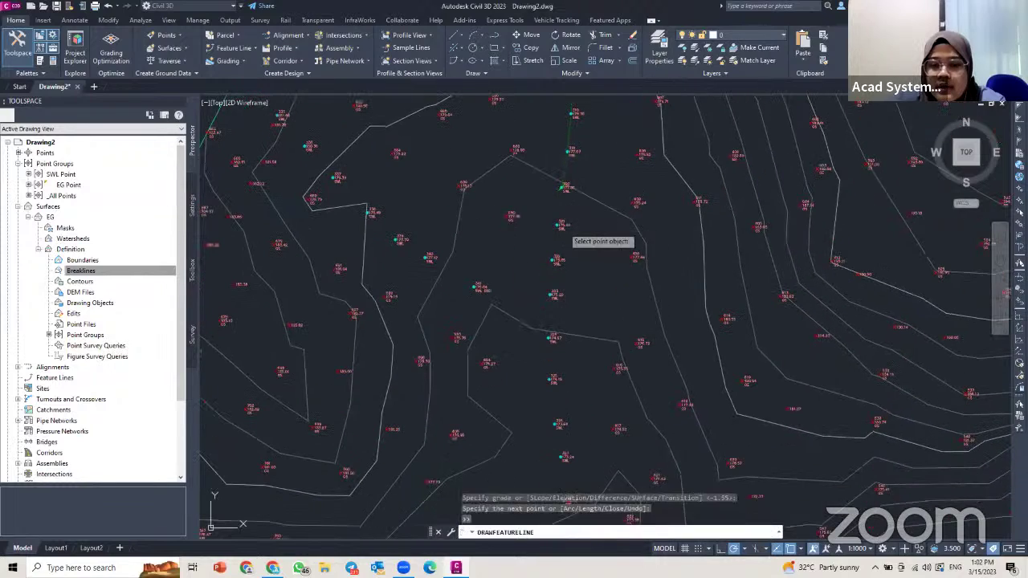
{"action": "scroll", "coordinate": [566, 293], "scroll_direction": "down", "scroll_amount": 4}
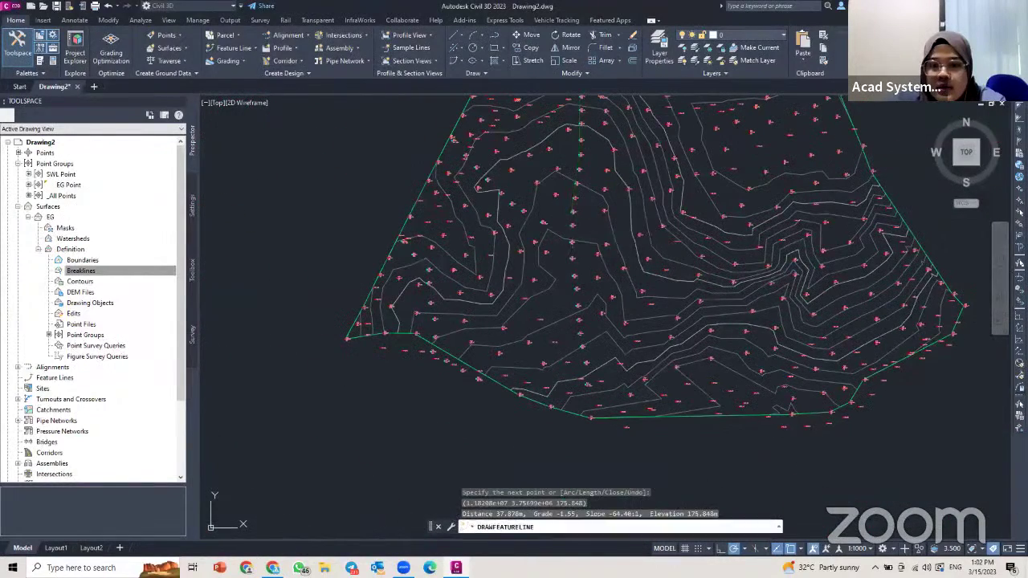
{"action": "key", "text": "Return"}
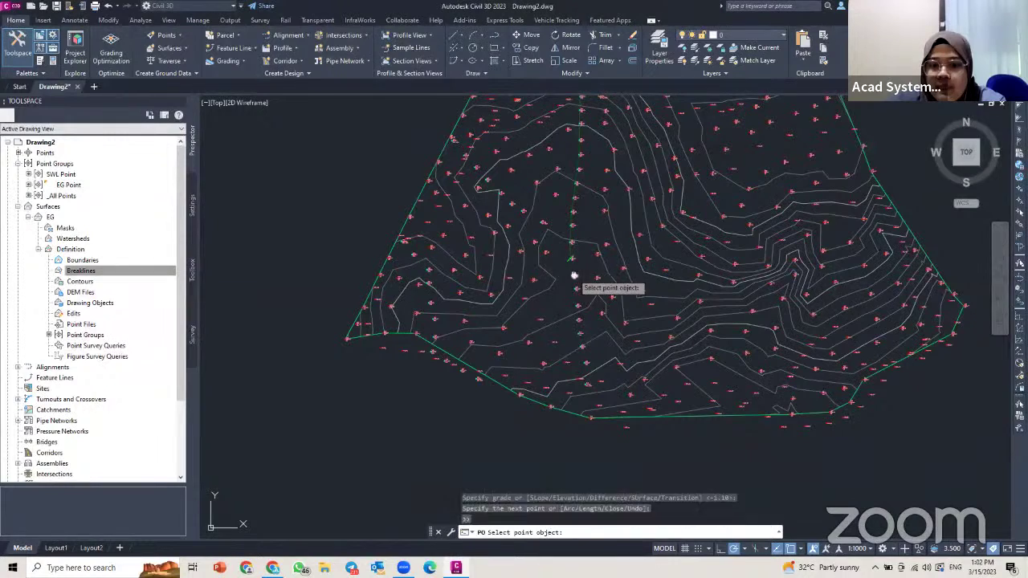
{"action": "left_click", "coordinate": [576, 290]}
{"action": "scroll", "coordinate": [576, 293], "scroll_direction": "up", "scroll_amount": 5}
{"action": "key", "text": "Return"}
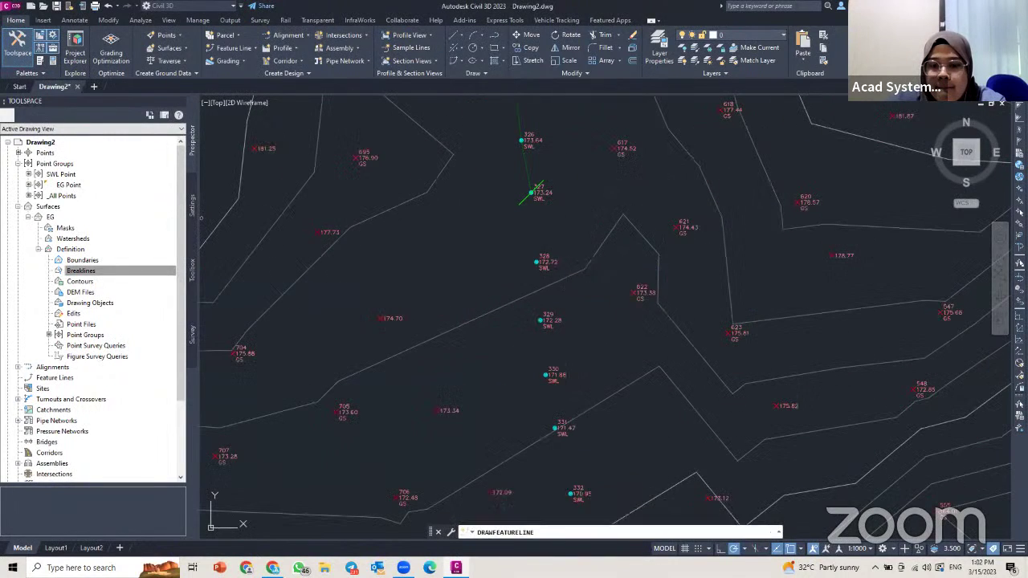
Continue the feature line through SWL point objects 328 to 331 with the default grades
{"action": "middle_click_drag", "start_coordinate": [554, 290], "coordinate": [543, 236]}
{"action": "left_click", "coordinate": [544, 239]}
{"action": "key", "text": "Return"}
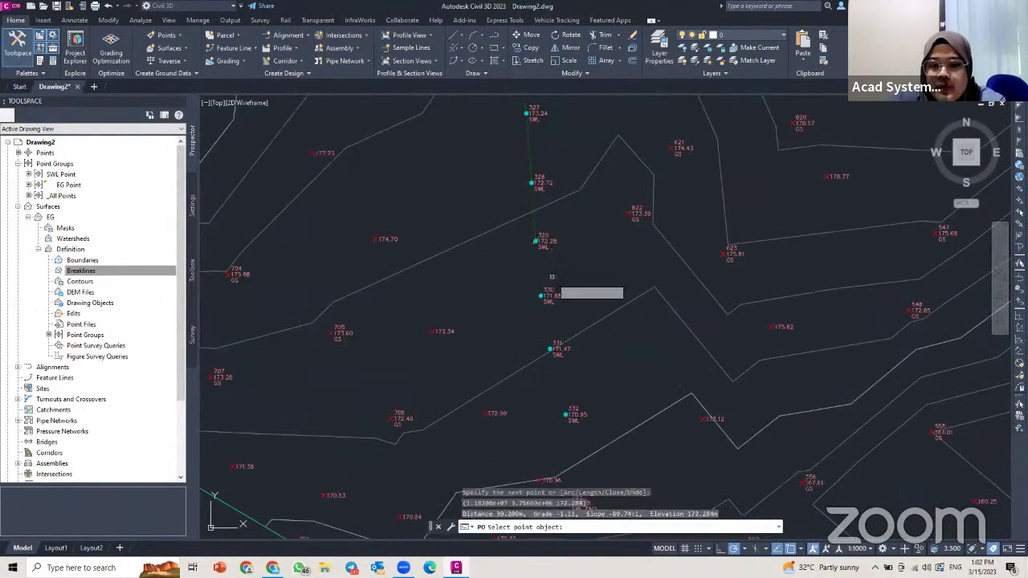
{"action": "left_click", "coordinate": [551, 292]}
{"action": "key", "text": "Return"}
{"action": "left_click", "coordinate": [556, 350]}
{"action": "scroll", "coordinate": [554, 334], "scroll_direction": "down", "scroll_amount": 5}
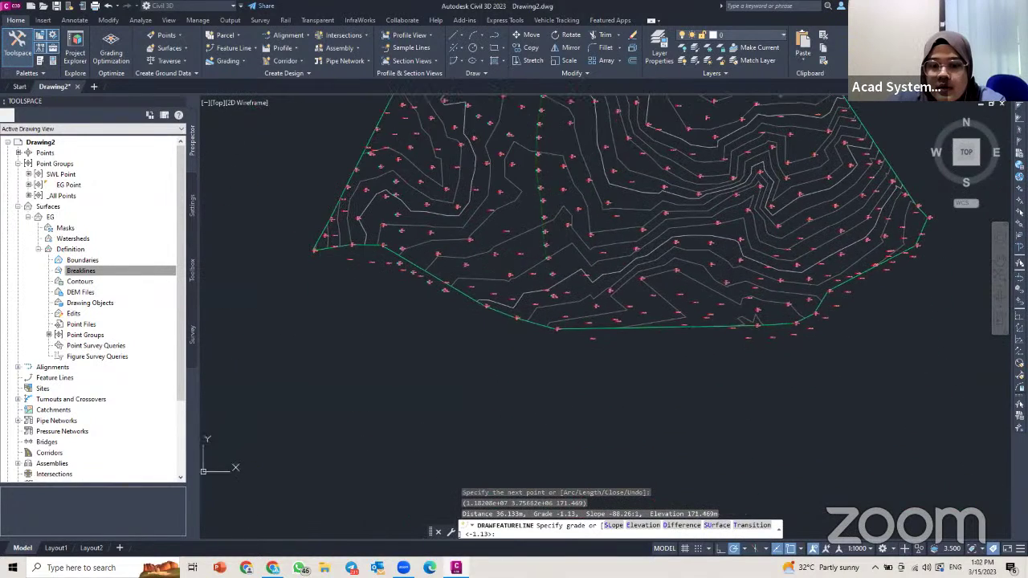
Run the feature line through SWL point object 332 to SWL END point 333 and end the command there
{"action": "scroll", "coordinate": [557, 289], "scroll_direction": "up", "scroll_amount": 5}
{"action": "key", "text": "Return"}
{"action": "left_click", "coordinate": [548, 266]}
{"action": "key", "text": "Return"}
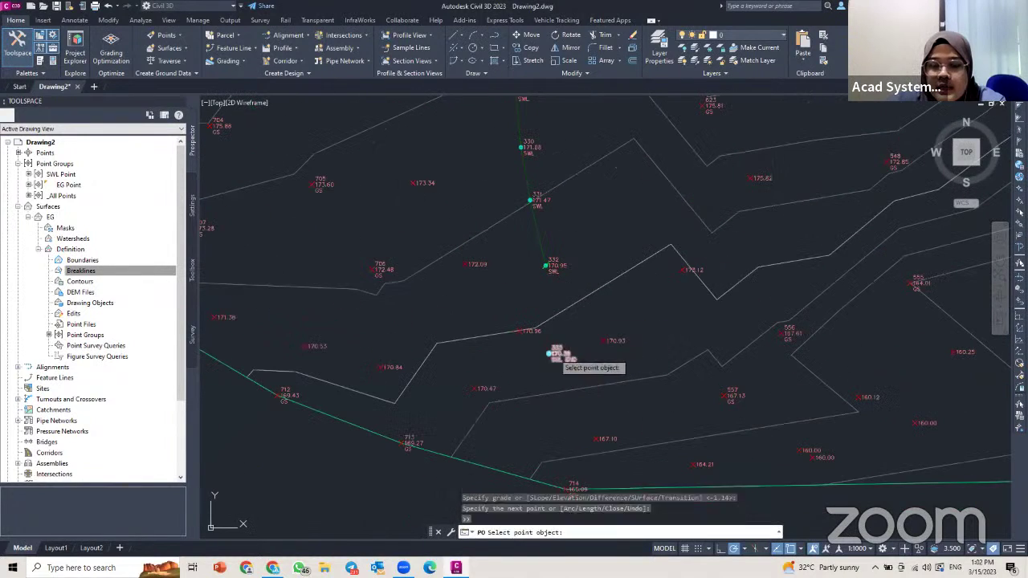
{"action": "left_click", "coordinate": [549, 353]}
{"action": "scroll", "coordinate": [607, 248], "scroll_direction": "down", "scroll_amount": 4}
{"action": "scroll", "coordinate": [607, 248], "scroll_direction": "down", "scroll_amount": 3}
{"action": "scroll", "coordinate": [578, 160], "scroll_direction": "up", "scroll_amount": 1}
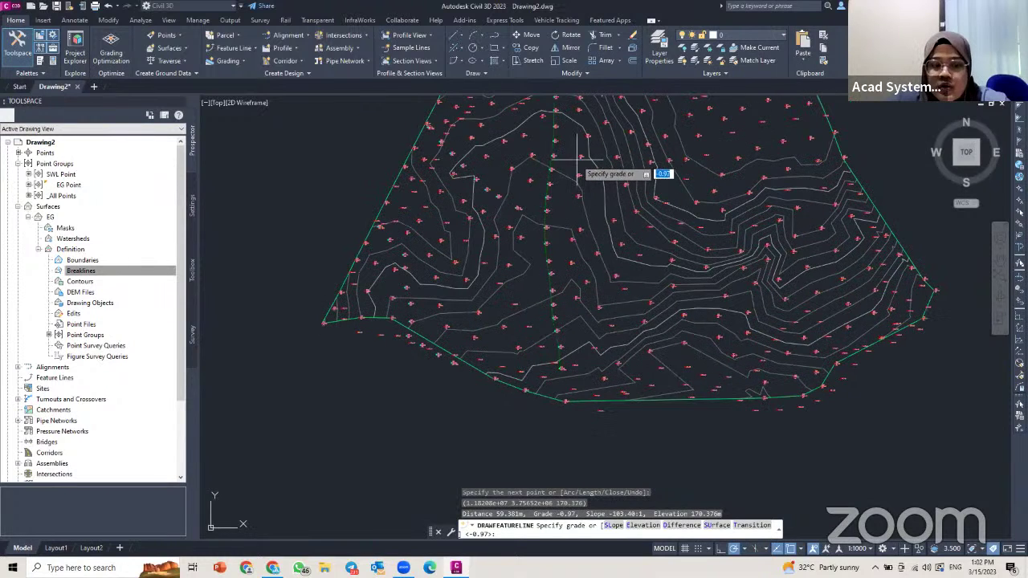
{"action": "key", "text": "Escape"}
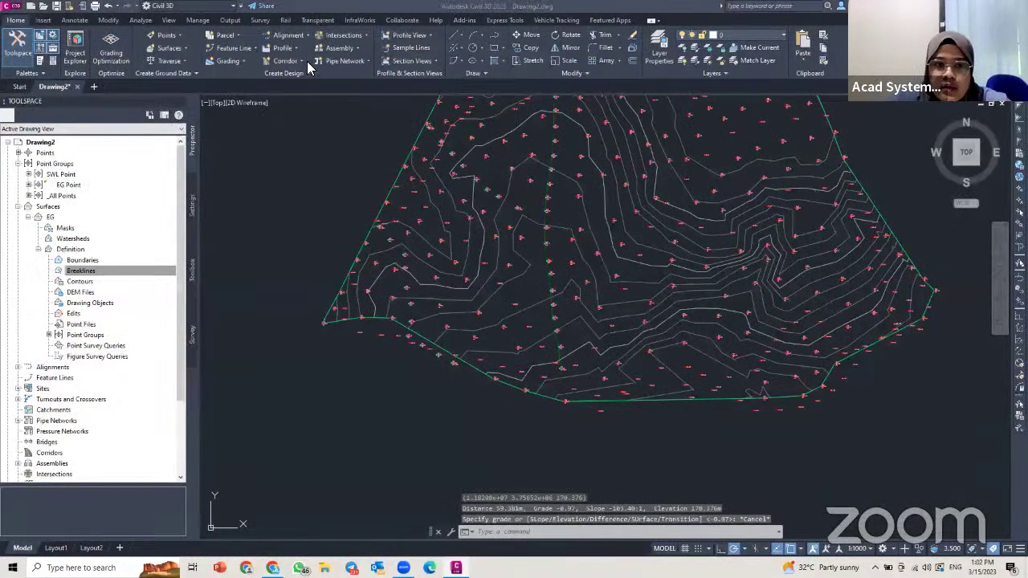
Add a Standard breakline described as Water Line to the EG surface, using the feature line through the SWL points
{"action": "middle_click_drag", "start_coordinate": [551, 146], "coordinate": [462, 243]}
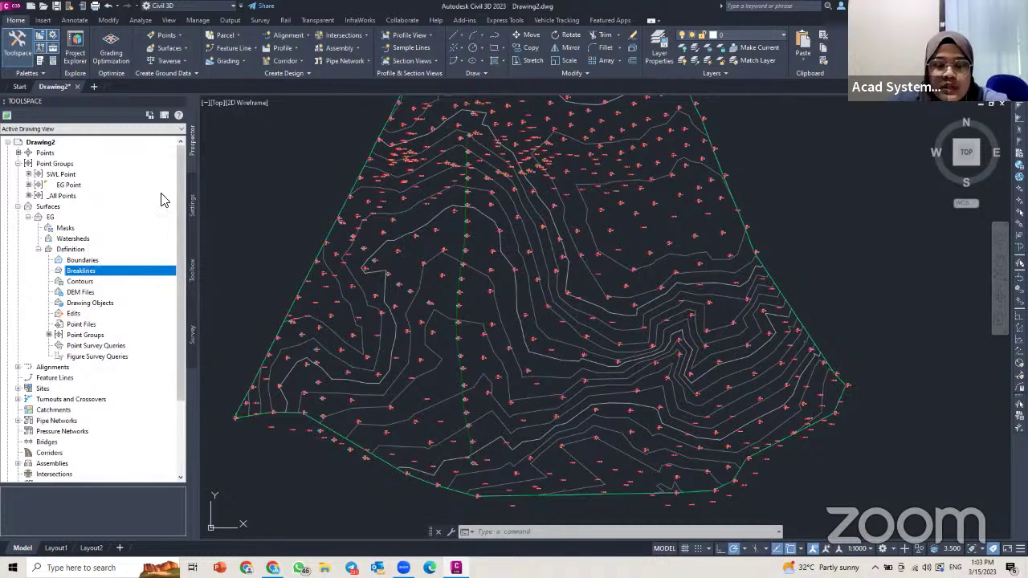
{"action": "right_click", "coordinate": [94, 275]}
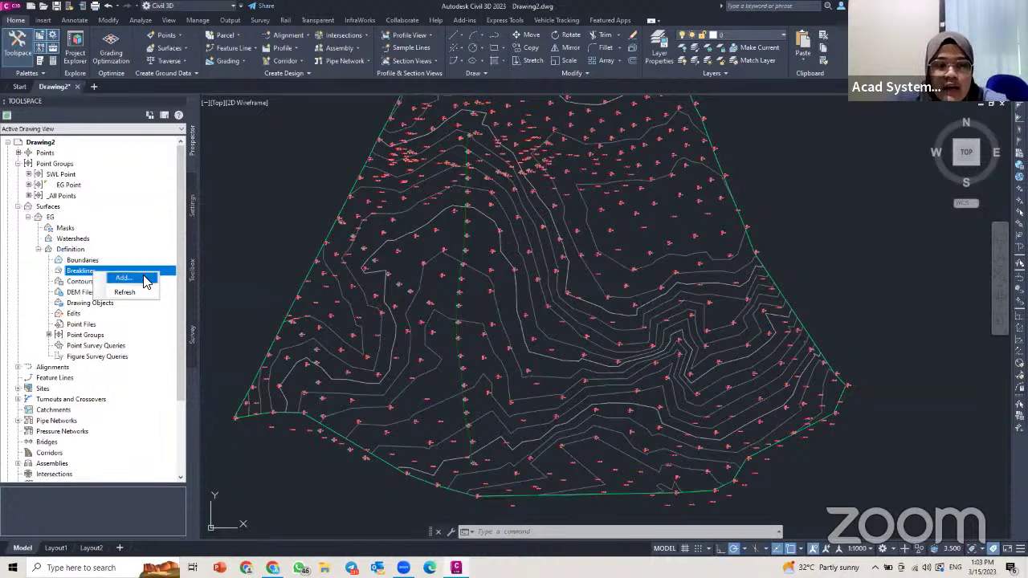
{"action": "left_click", "coordinate": [143, 279]}
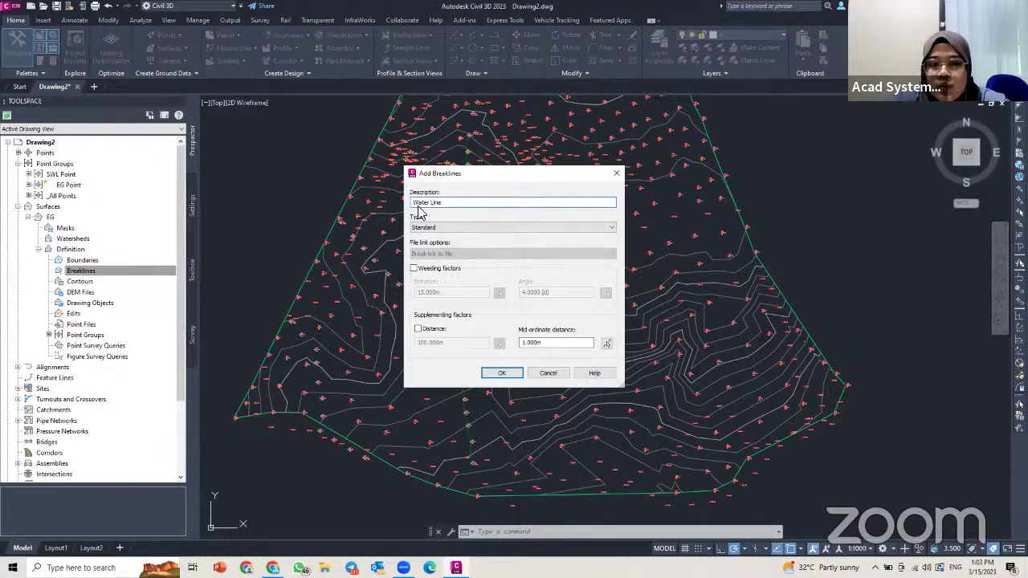
{"action": "left_click", "coordinate": [501, 374]}
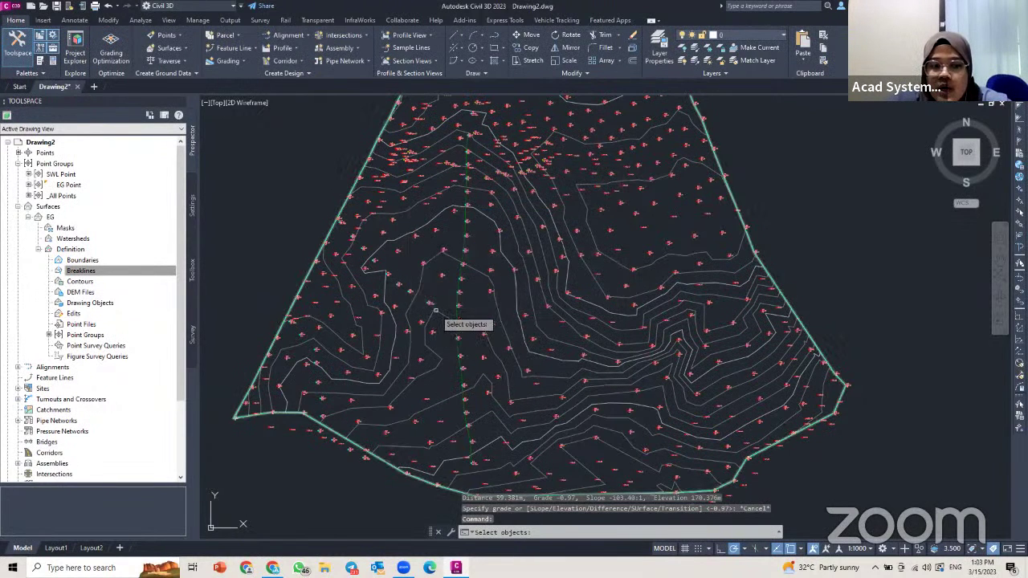
{"action": "scroll", "coordinate": [455, 271], "scroll_direction": "up", "scroll_amount": 4}
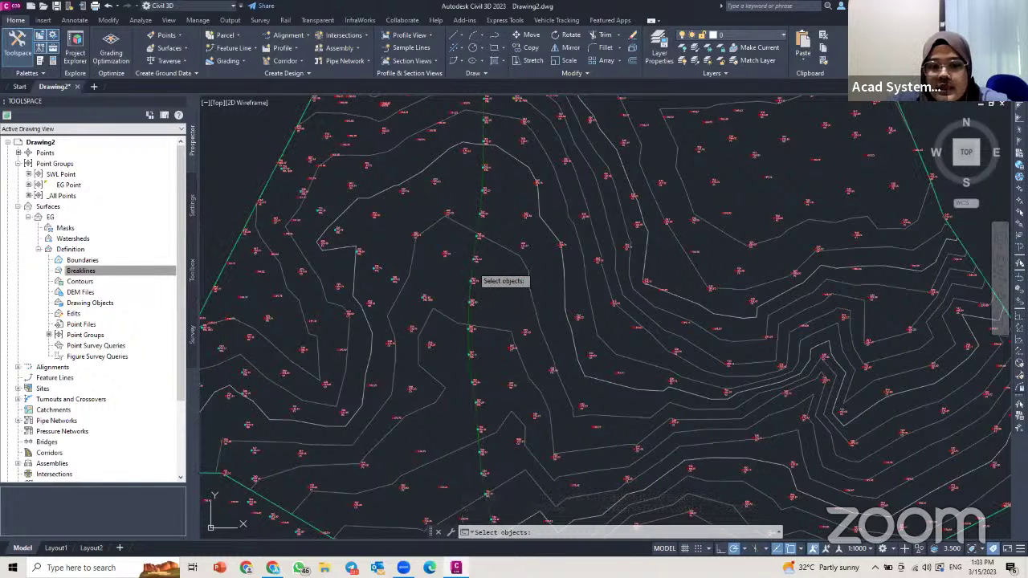
{"action": "left_click", "coordinate": [474, 270]}
{"action": "scroll", "coordinate": [504, 201], "scroll_direction": "down", "scroll_amount": 1}
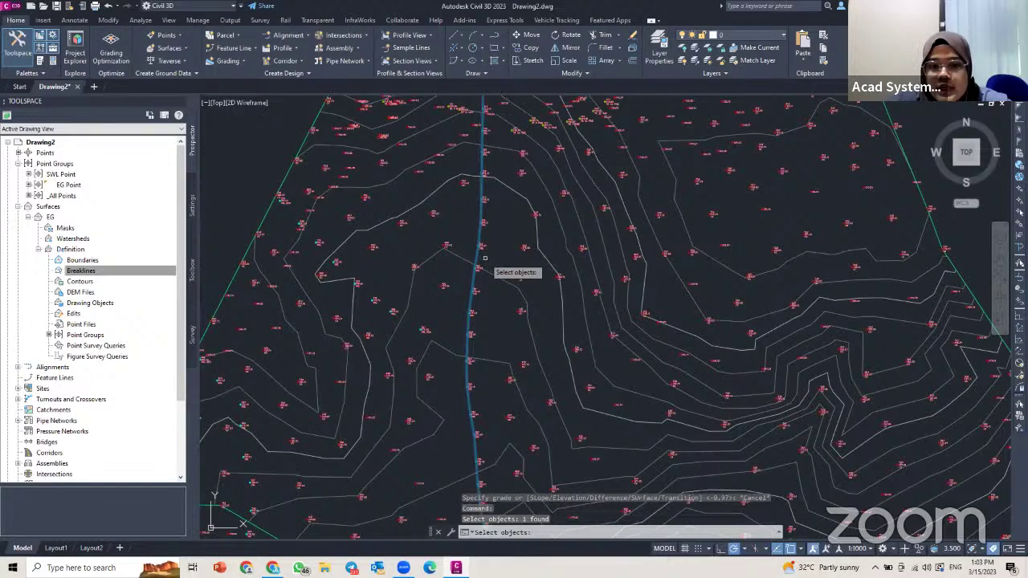
{"action": "key", "text": "Return"}
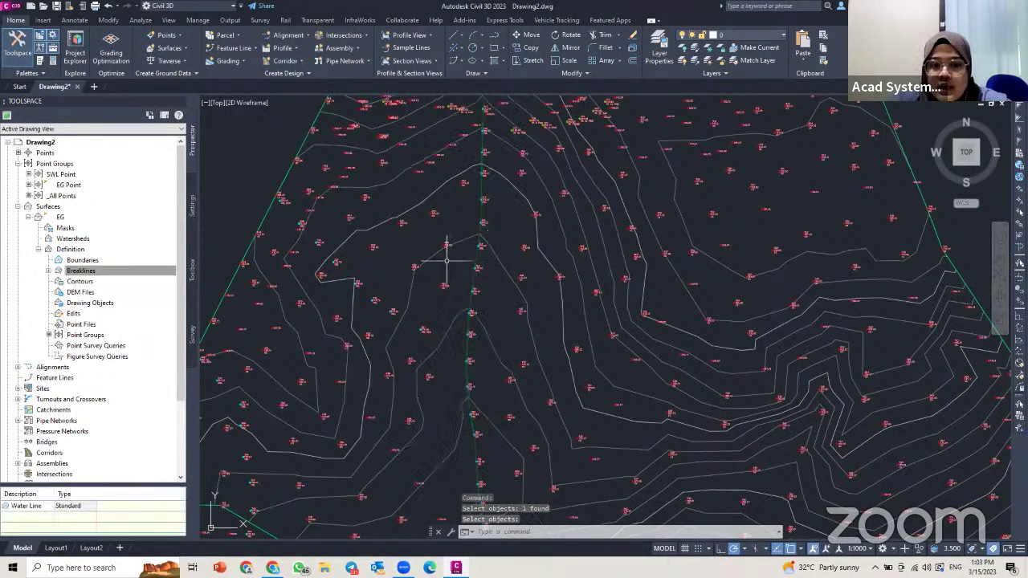
Examine the EG contours along the Water Line breakline, from the SWL END point up to point 311
{"action": "scroll", "coordinate": [485, 326], "scroll_direction": "up", "scroll_amount": 4}
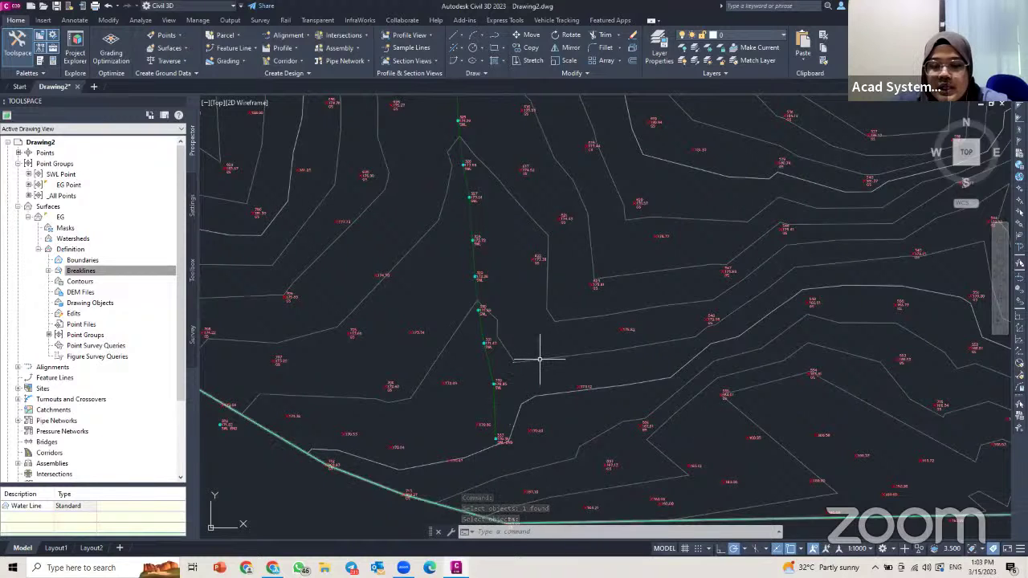
{"action": "left_click", "coordinate": [540, 357]}
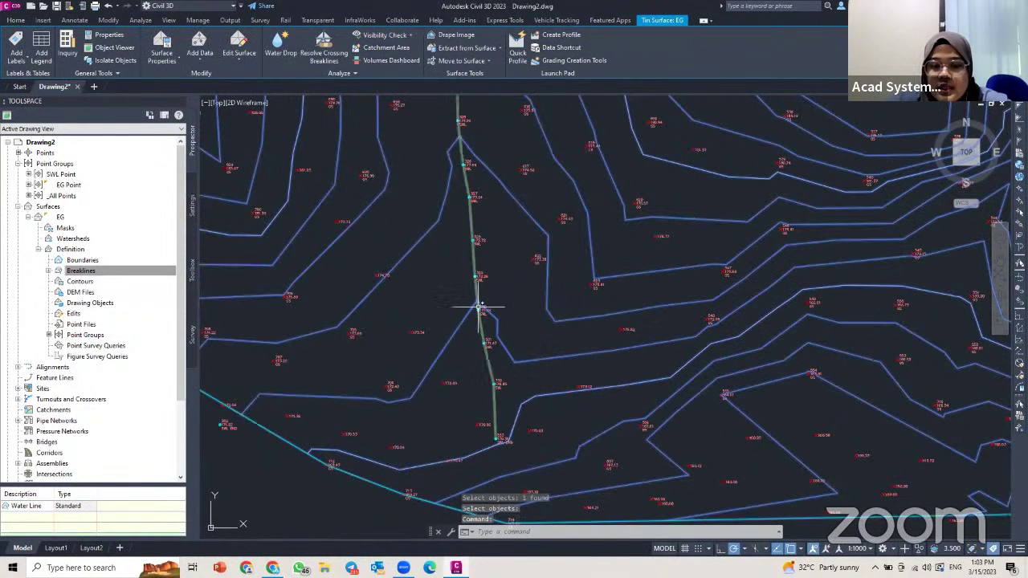
{"action": "mouse_move", "coordinate": [420, 390]}
{"action": "middle_mouse_down"}
{"action": "mouse_move", "coordinate": [477, 280]}
{"action": "mouse_move", "coordinate": [503, 294]}
{"action": "mouse_move", "coordinate": [514, 334]}
{"action": "mouse_move", "coordinate": [533, 183]}
{"action": "middle_mouse_up"}
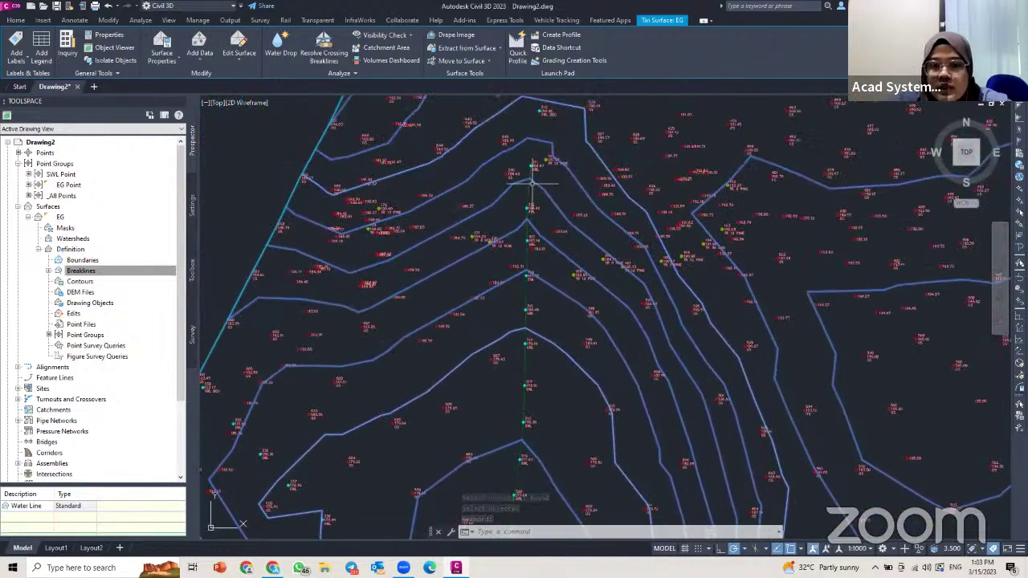
{"action": "scroll", "coordinate": [530, 178], "scroll_direction": "up", "scroll_amount": 2}
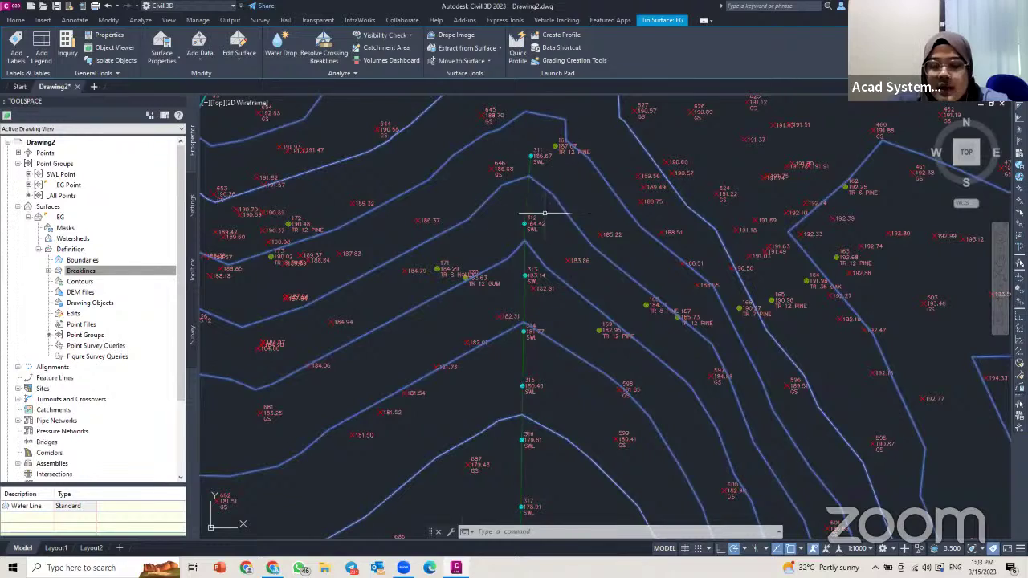
{"action": "key", "text": "Escape"}
{"action": "scroll", "coordinate": [530, 181], "scroll_direction": "down", "scroll_amount": 2}
{"action": "middle_click_drag", "start_coordinate": [548, 195], "coordinate": [496, 206]}
{"action": "scroll", "coordinate": [522, 177], "scroll_direction": "down", "scroll_amount": 2}
{"action": "left_click", "coordinate": [522, 178]}
{"action": "scroll", "coordinate": [523, 193], "scroll_direction": "up", "scroll_amount": 3}
{"action": "key", "text": "Escape"}
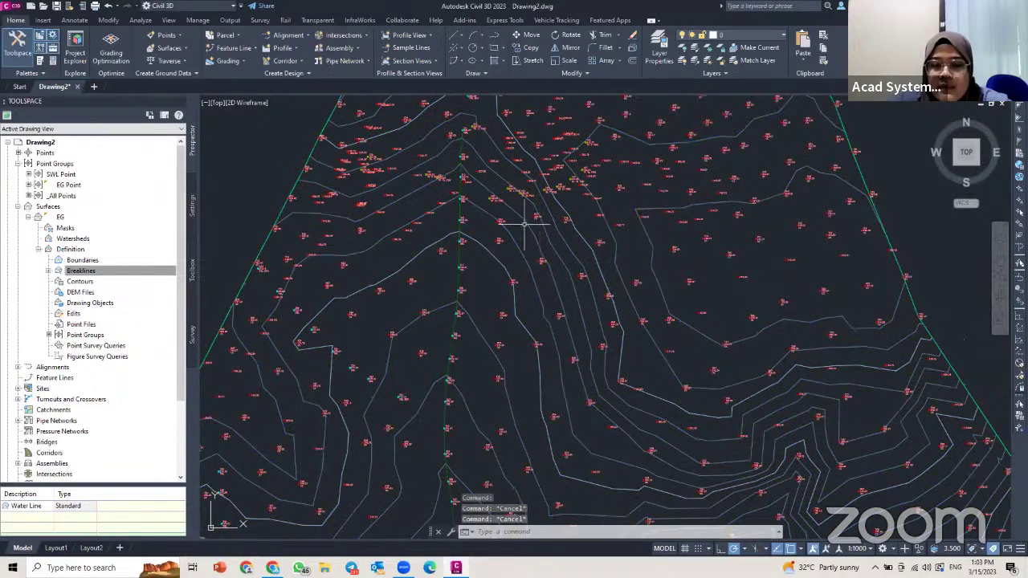
Change the EG surface's style to Contours and Triangles
{"action": "left_click", "coordinate": [606, 241]}
{"action": "scroll", "coordinate": [606, 240], "scroll_direction": "down", "scroll_amount": 4}
{"action": "scroll", "coordinate": [516, 223], "scroll_direction": "up", "scroll_amount": 3}
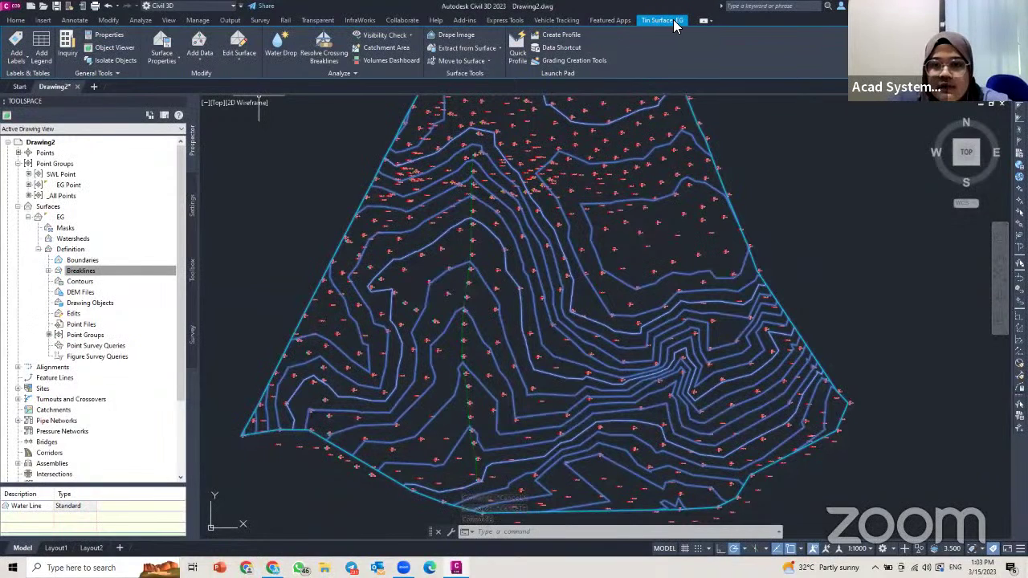
{"action": "left_click", "coordinate": [109, 36]}
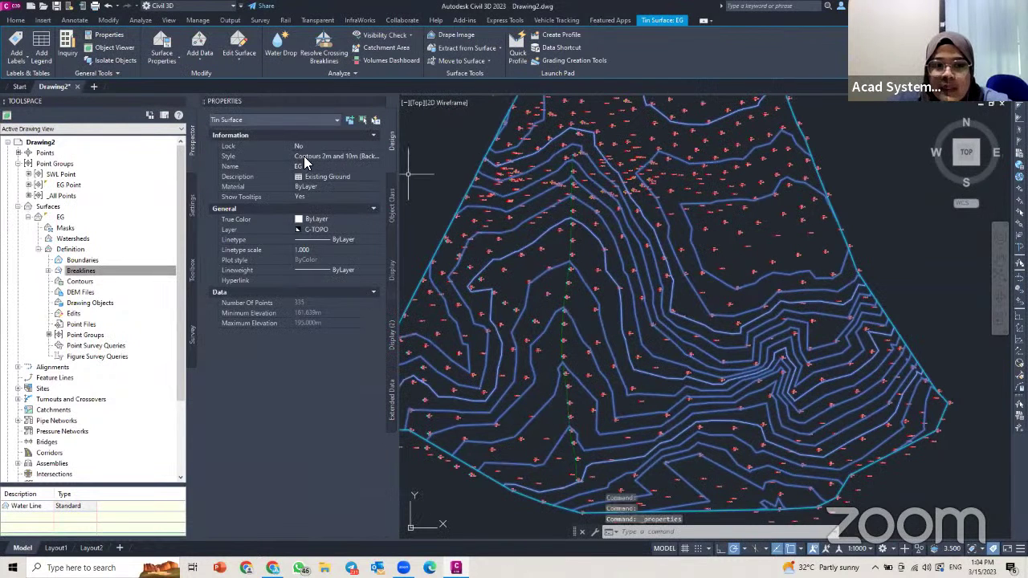
{"action": "left_click", "coordinate": [373, 158]}
{"action": "left_click", "coordinate": [373, 157]}
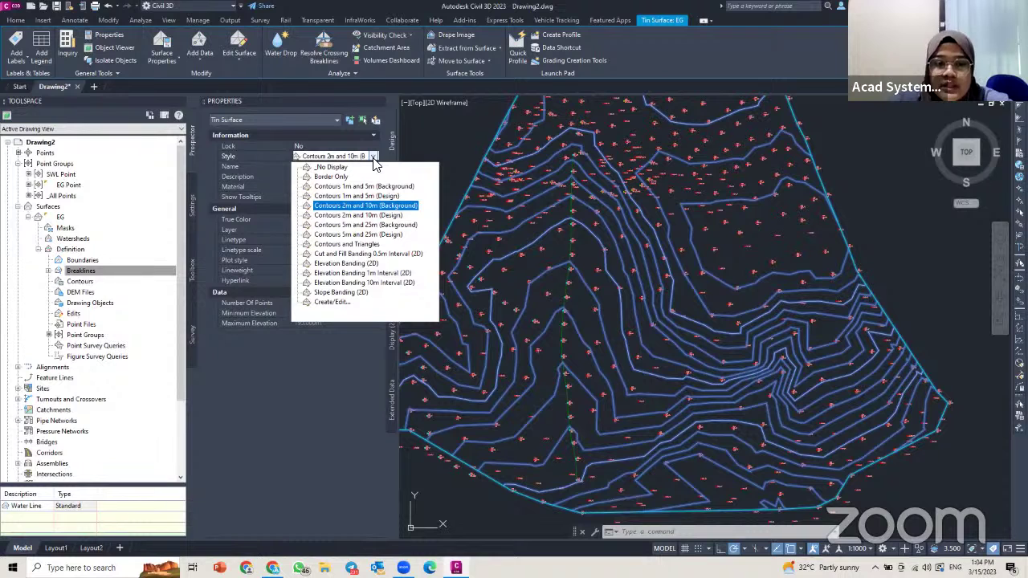
{"action": "left_click", "coordinate": [353, 244]}
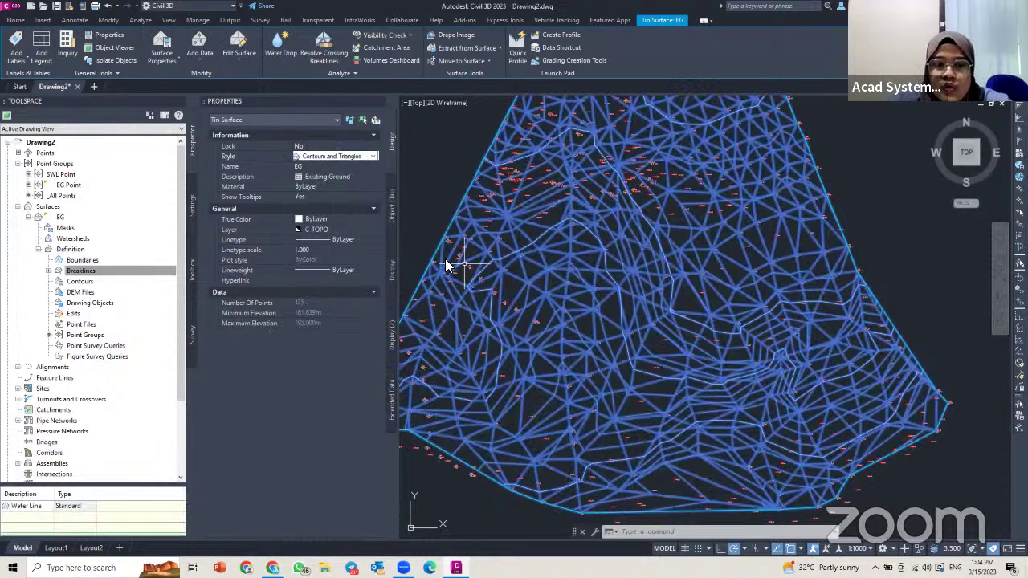
{"action": "key", "text": "Escape"}
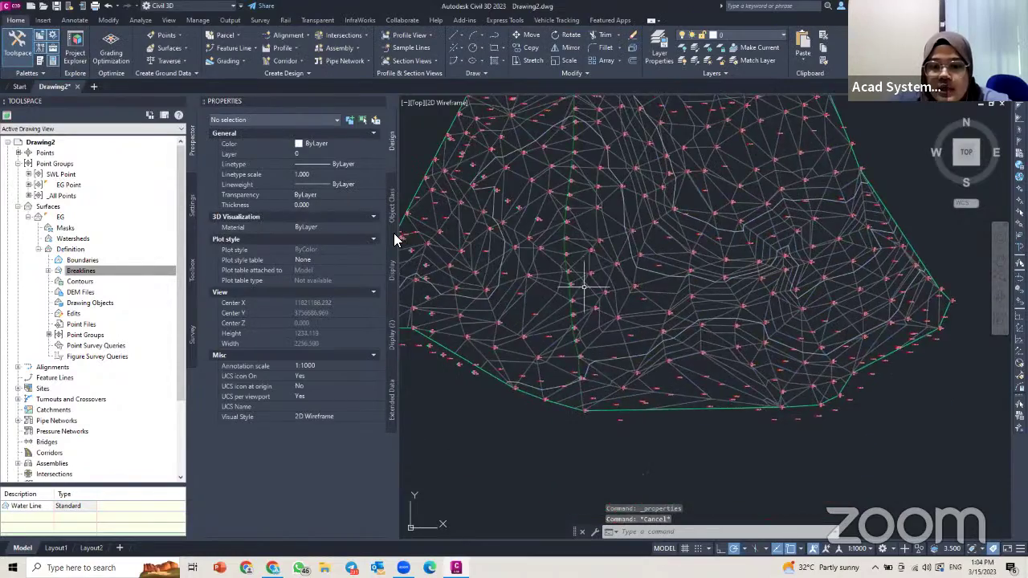
Inspect the surface triangles along the Water Line breakline and around the second row of SWL points near the southwest boundary
{"action": "scroll", "coordinate": [575, 255], "scroll_direction": "up", "scroll_amount": 6}
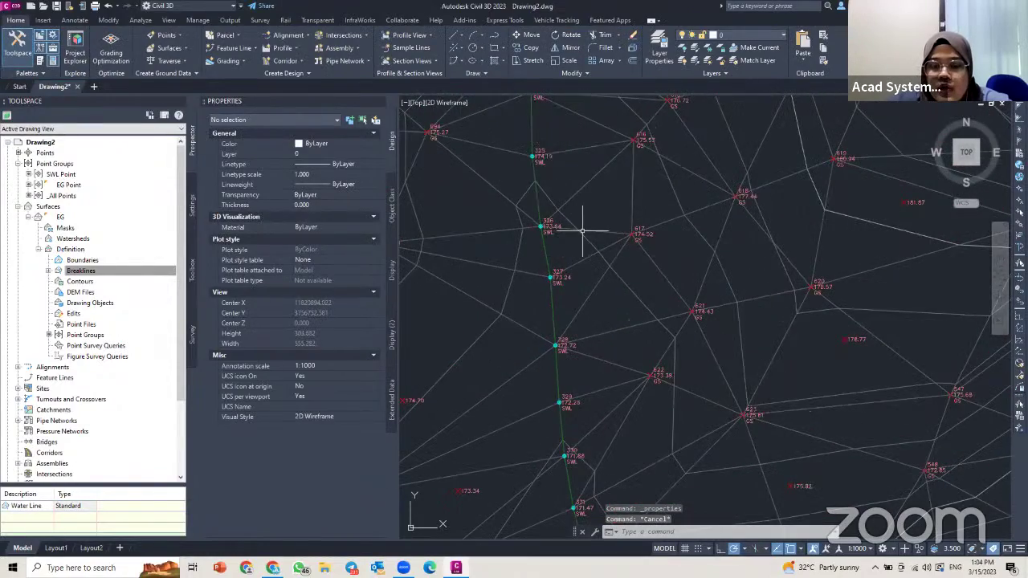
{"action": "left_click", "coordinate": [583, 231]}
{"action": "scroll", "coordinate": [559, 254], "scroll_direction": "down", "scroll_amount": 4}
{"action": "mouse_move", "coordinate": [566, 243]}
{"action": "middle_mouse_down"}
{"action": "mouse_move", "coordinate": [568, 195]}
{"action": "mouse_move", "coordinate": [615, 177]}
{"action": "middle_mouse_up"}
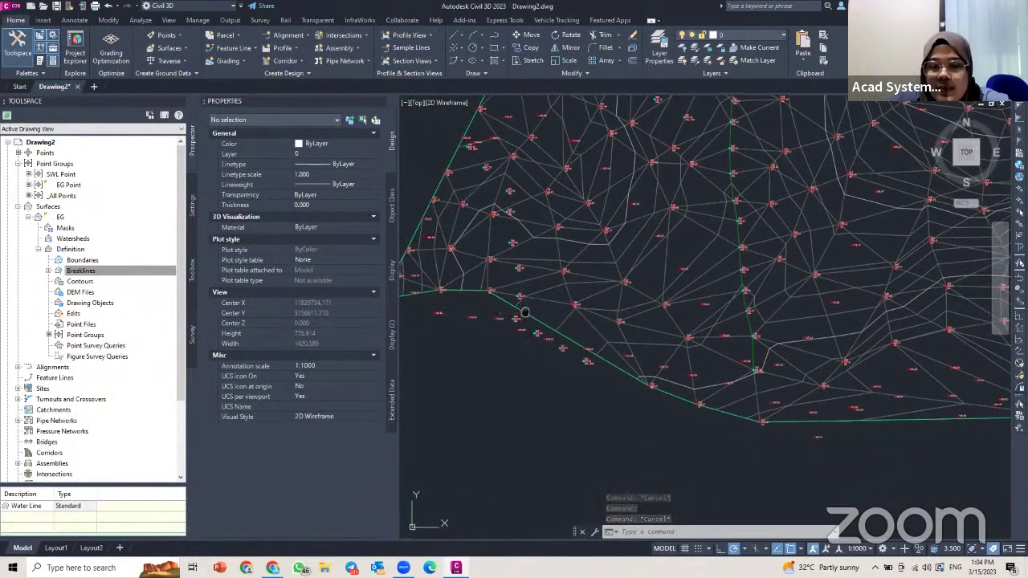
{"action": "scroll", "coordinate": [505, 141], "scroll_direction": "up", "scroll_amount": 3}
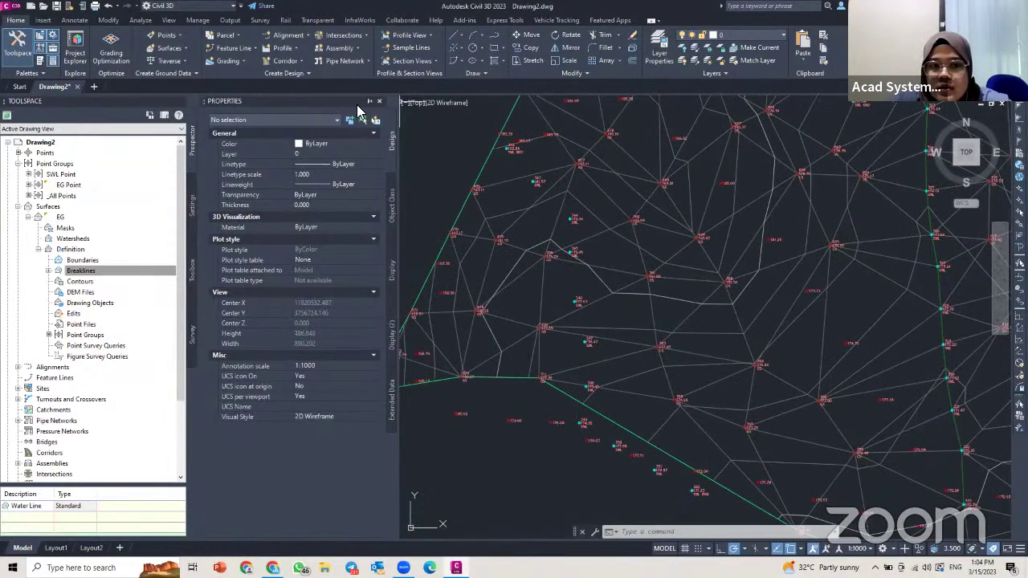
Start a feature line in Site 1 with the Basic Feature Line style, running from SWL BEG point 342 through points 343 and 344
{"action": "left_click", "coordinate": [379, 102]}
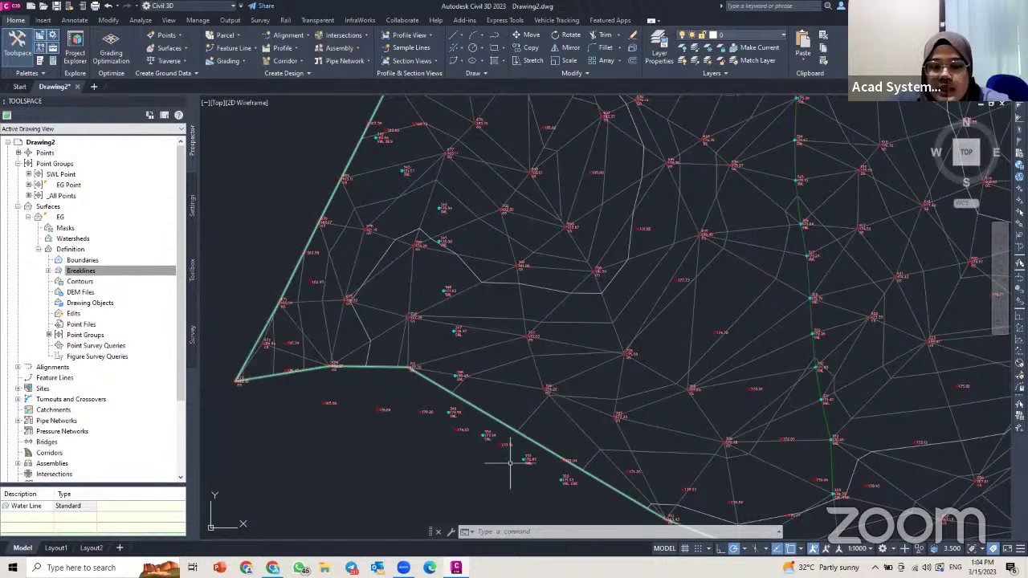
{"action": "middle_click_drag", "start_coordinate": [445, 326], "coordinate": [448, 307]}
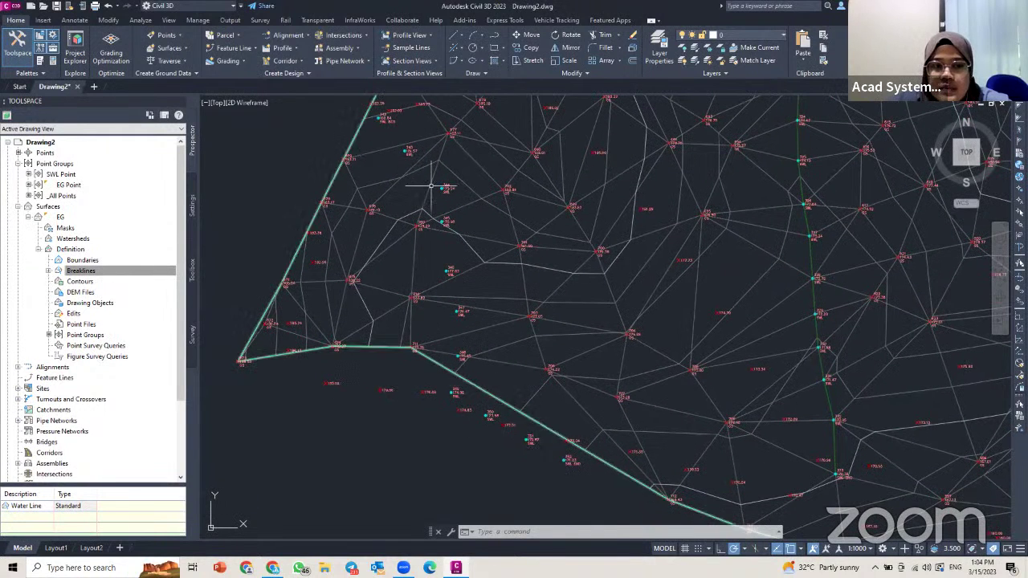
{"action": "left_click", "coordinate": [245, 50]}
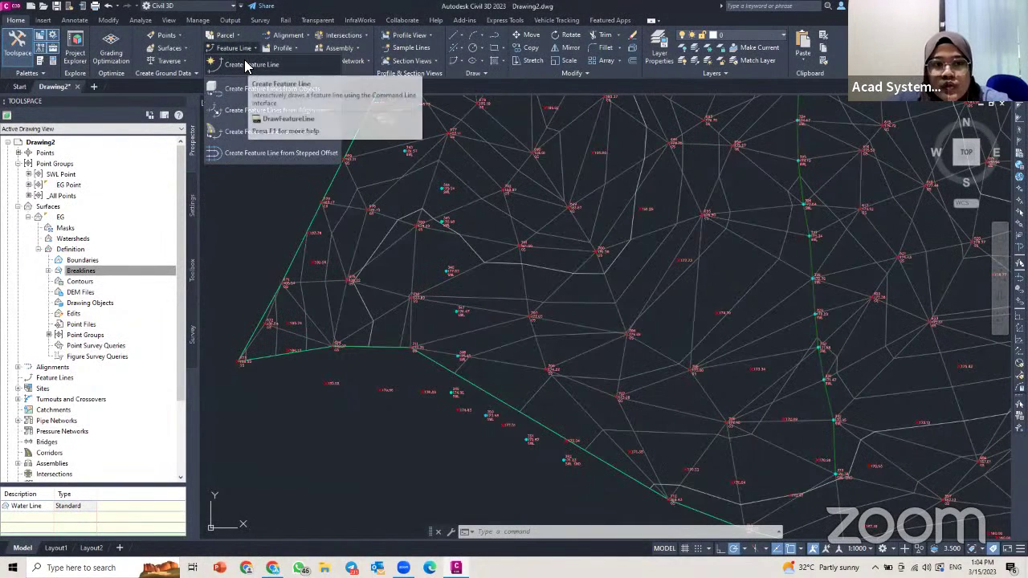
{"action": "left_click", "coordinate": [246, 65]}
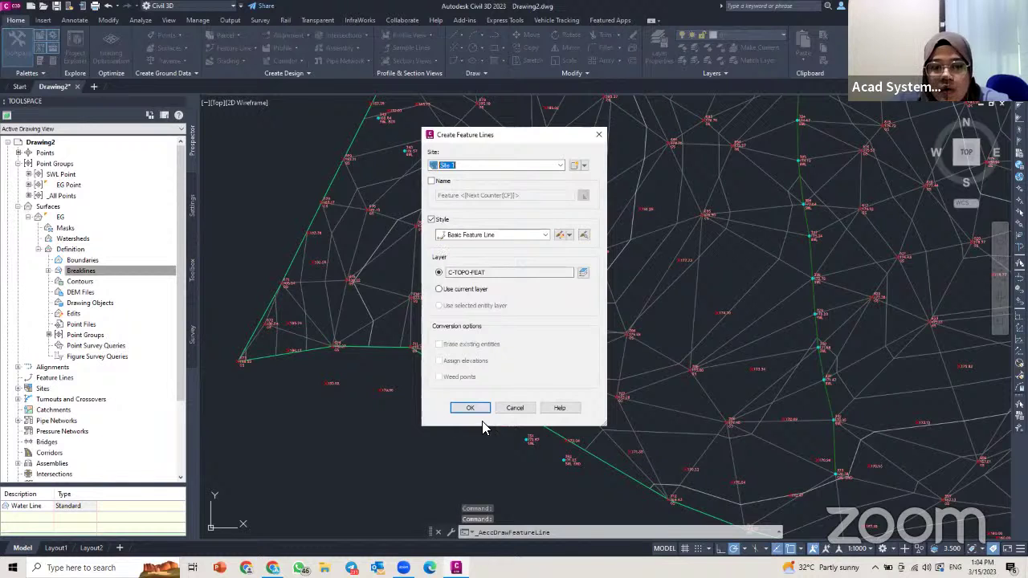
{"action": "left_click", "coordinate": [471, 408]}
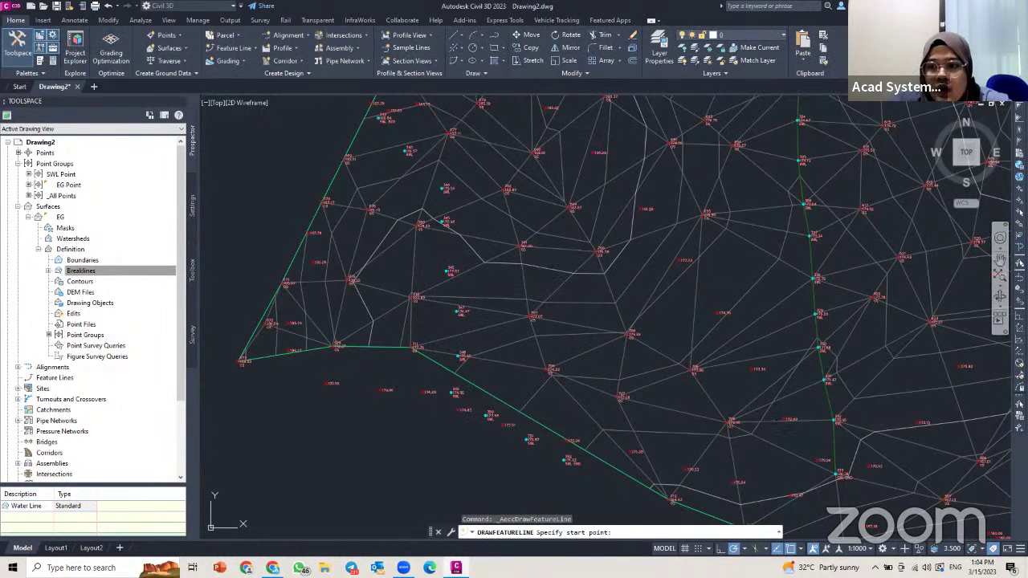
{"action": "scroll", "coordinate": [385, 200], "scroll_direction": "up", "scroll_amount": 3}
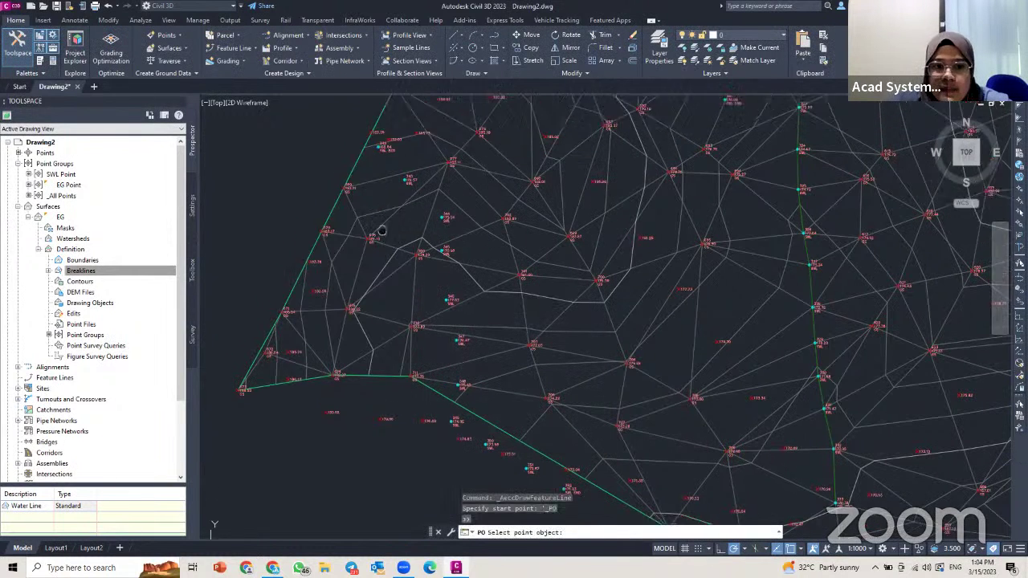
{"action": "left_click", "coordinate": [391, 193]}
{"action": "key", "text": "Return"}
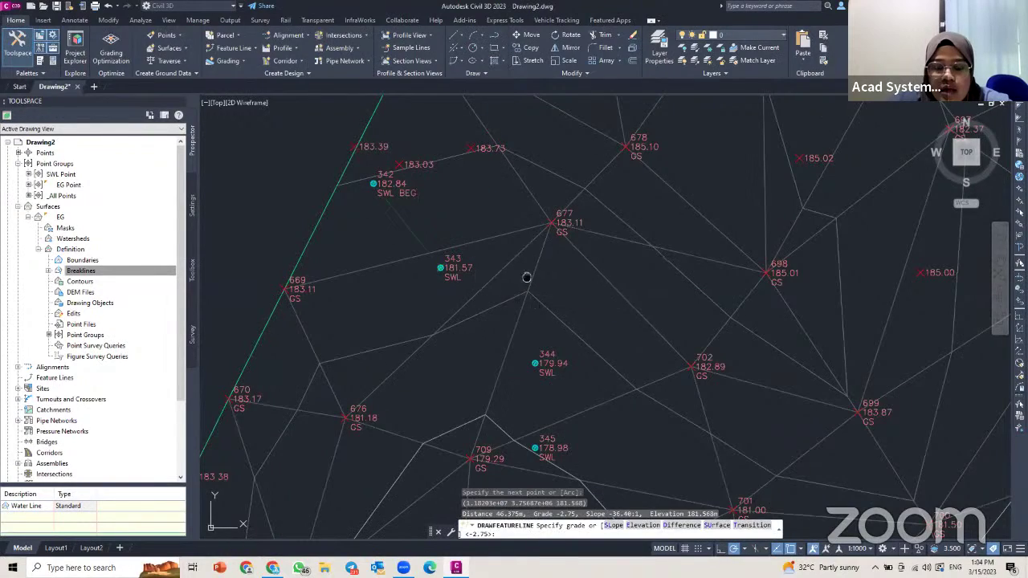
{"action": "middle_click_drag", "start_coordinate": [527, 276], "coordinate": [497, 209]}
{"action": "left_click", "coordinate": [504, 297]}
{"action": "key", "text": "Return"}
Continue the feature line from point 344 through SWL points 345, 346 and 347 to the SWL END point, accepting the default grades
{"action": "scroll", "coordinate": [523, 305], "scroll_direction": "down", "scroll_amount": 5}
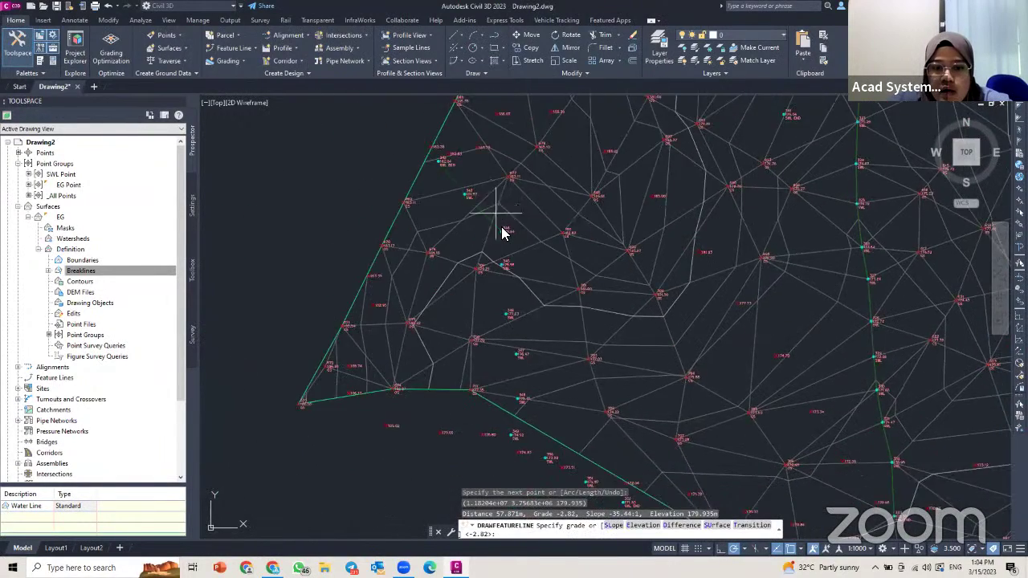
{"action": "scroll", "coordinate": [500, 230], "scroll_direction": "up", "scroll_amount": 5}
{"action": "left_click", "coordinate": [481, 244]}
{"action": "scroll", "coordinate": [548, 448], "scroll_direction": "up", "scroll_amount": 2}
{"action": "key", "text": "Return"}
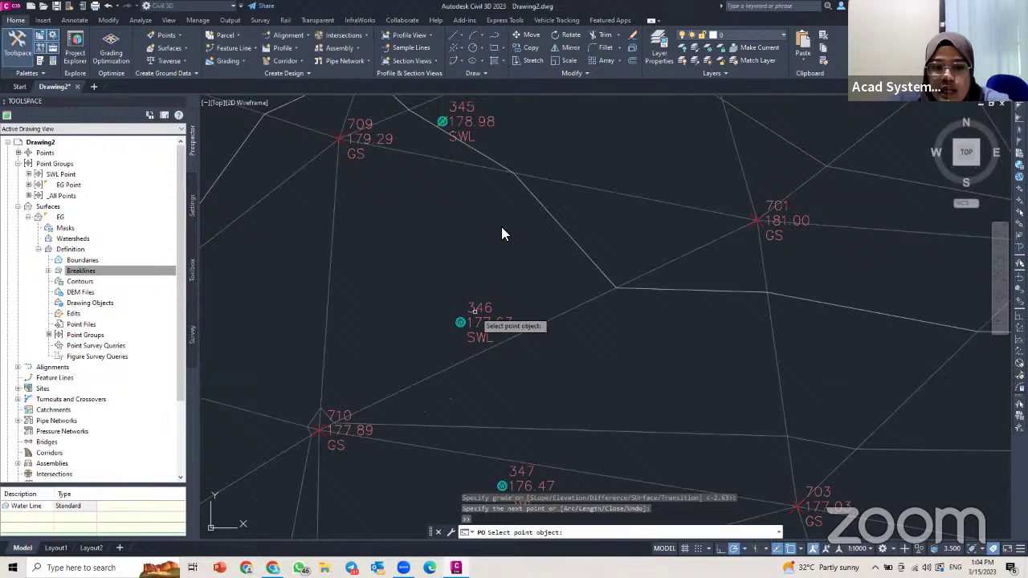
{"action": "left_click", "coordinate": [473, 322]}
{"action": "scroll", "coordinate": [480, 338], "scroll_direction": "down", "scroll_amount": 5}
{"action": "scroll", "coordinate": [523, 259], "scroll_direction": "up", "scroll_amount": 2}
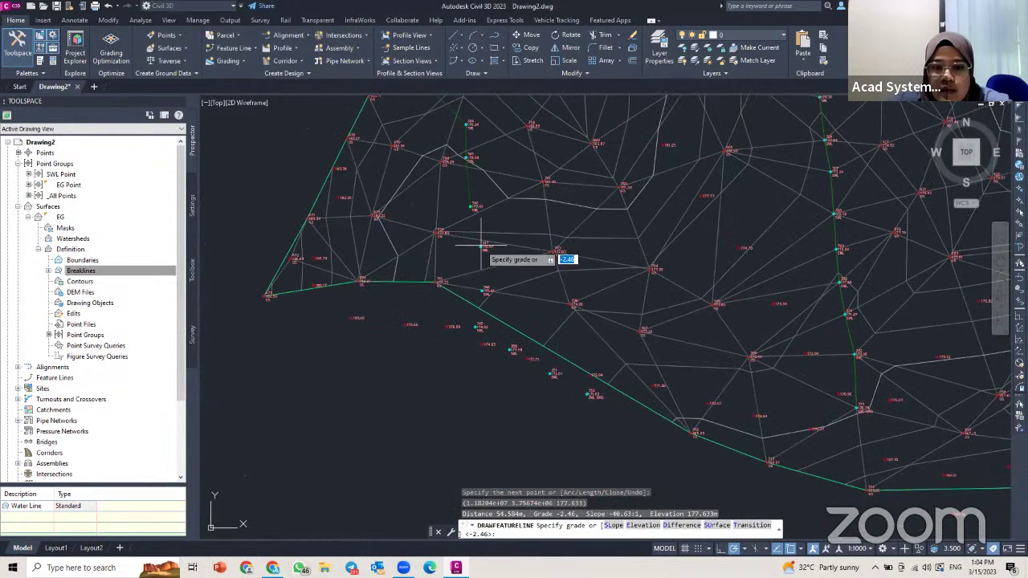
{"action": "key", "text": "Return"}
{"action": "left_click", "coordinate": [487, 290]}
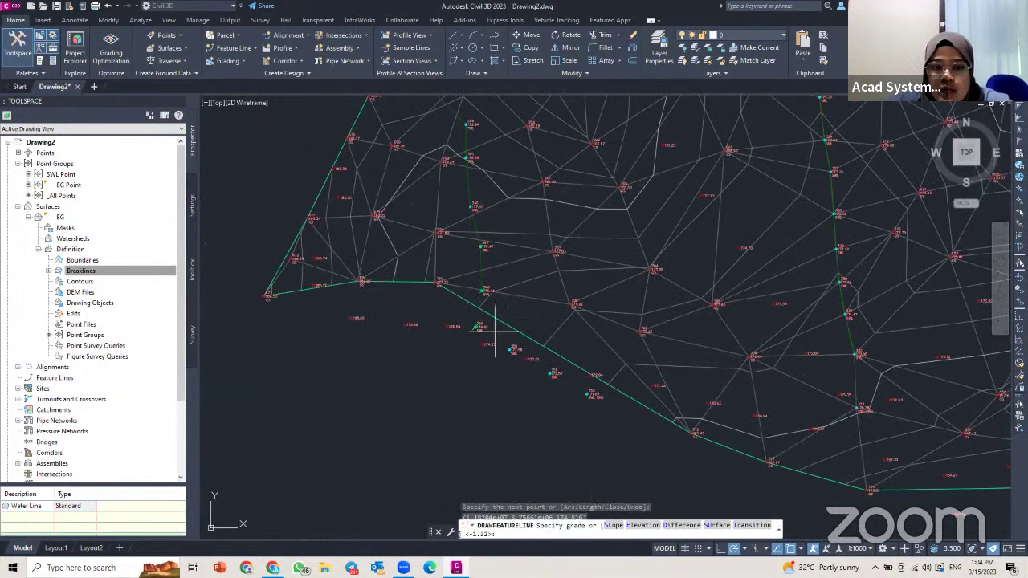
{"action": "key", "text": "Return"}
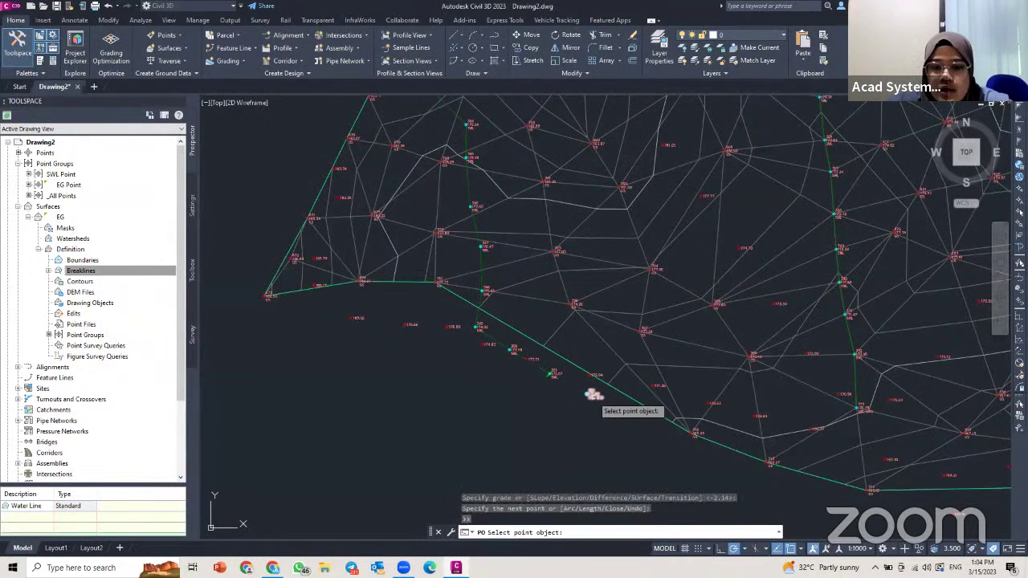
{"action": "left_click", "coordinate": [591, 394]}
{"action": "key", "text": "Escape"}
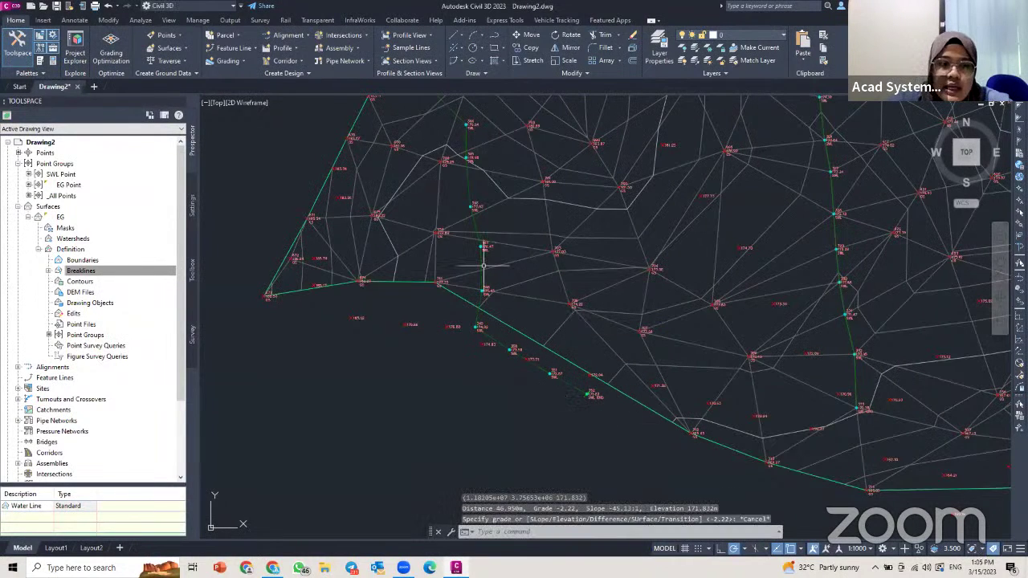
Add a second Standard breakline described as Water Line to the EG surface, using the feature line from point 342 to SWL END
{"action": "right_click", "coordinate": [91, 276]}
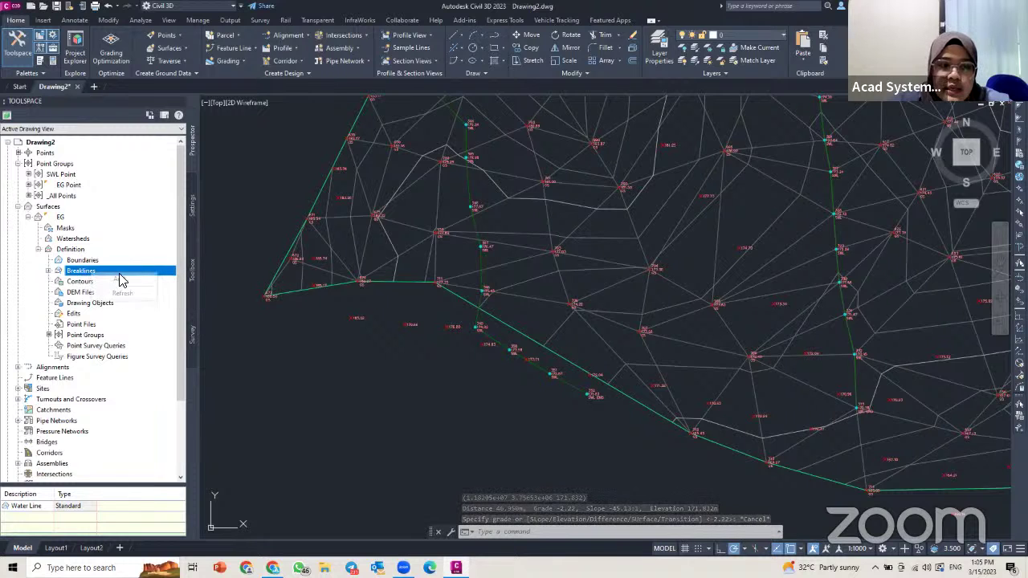
{"action": "left_click", "coordinate": [122, 281]}
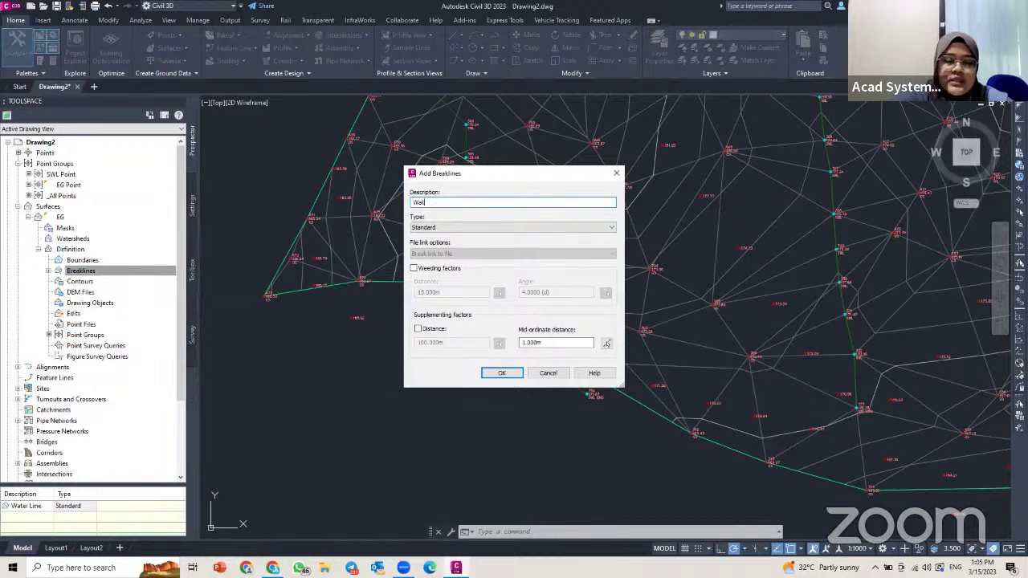
{"action": "type", "text": "Water Li"}
{"action": "key", "text": "Return"}
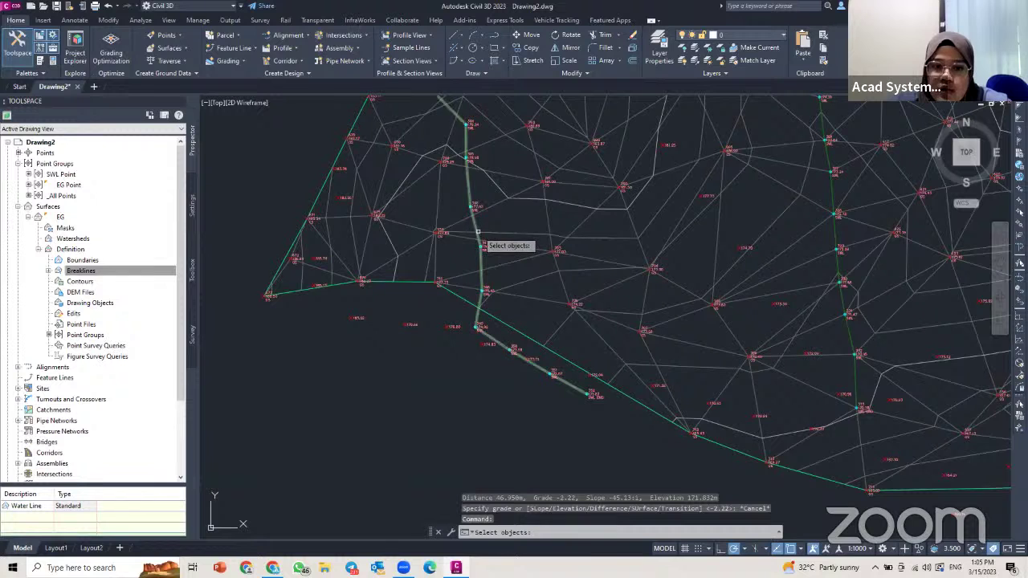
{"action": "left_click", "coordinate": [478, 232]}
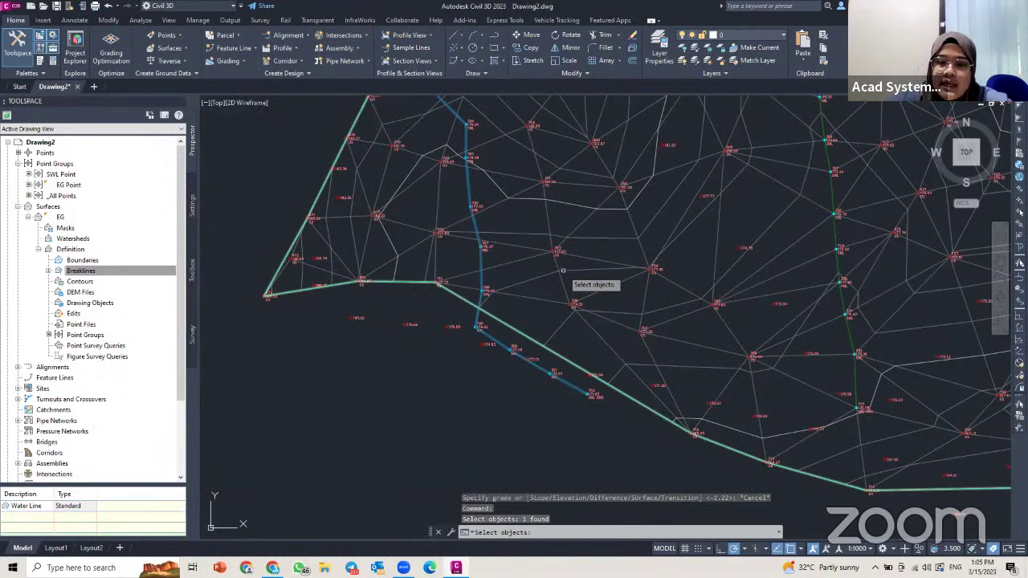
{"action": "key", "text": "Return"}
Inspect the surface triangles along the western Water Line breakline, starting at SWL BEG point 342
{"action": "scroll", "coordinate": [431, 302], "scroll_direction": "down", "scroll_amount": 2}
{"action": "scroll", "coordinate": [431, 204], "scroll_direction": "up", "scroll_amount": 3}
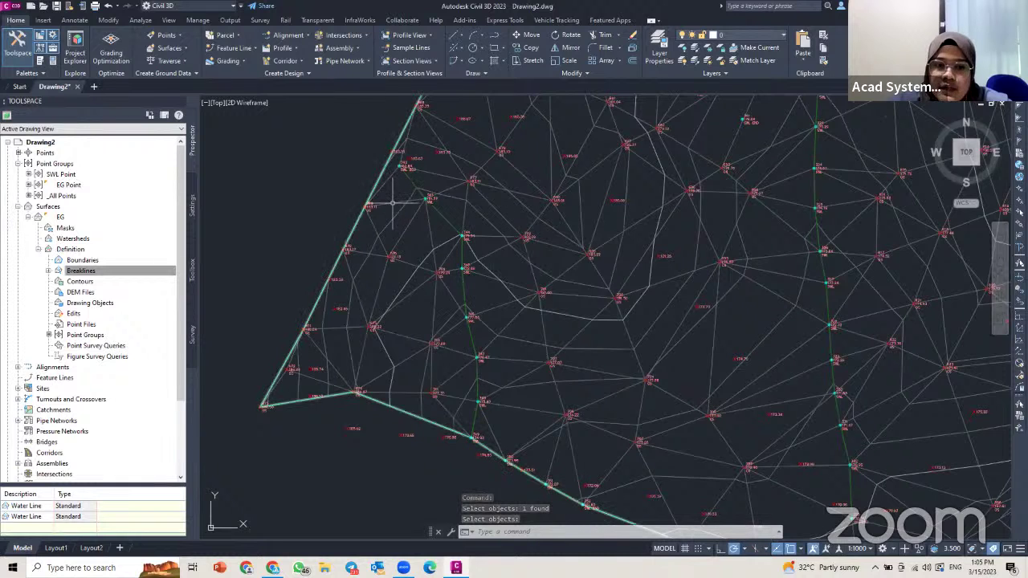
{"action": "middle_click_drag", "start_coordinate": [425, 202], "coordinate": [435, 193]}
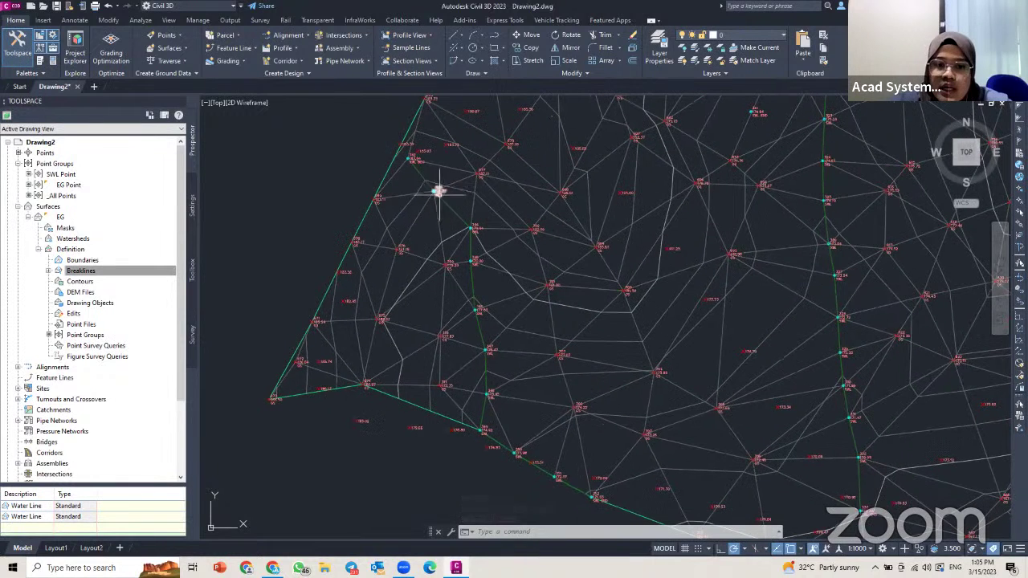
{"action": "scroll", "coordinate": [410, 170], "scroll_direction": "up", "scroll_amount": 2}
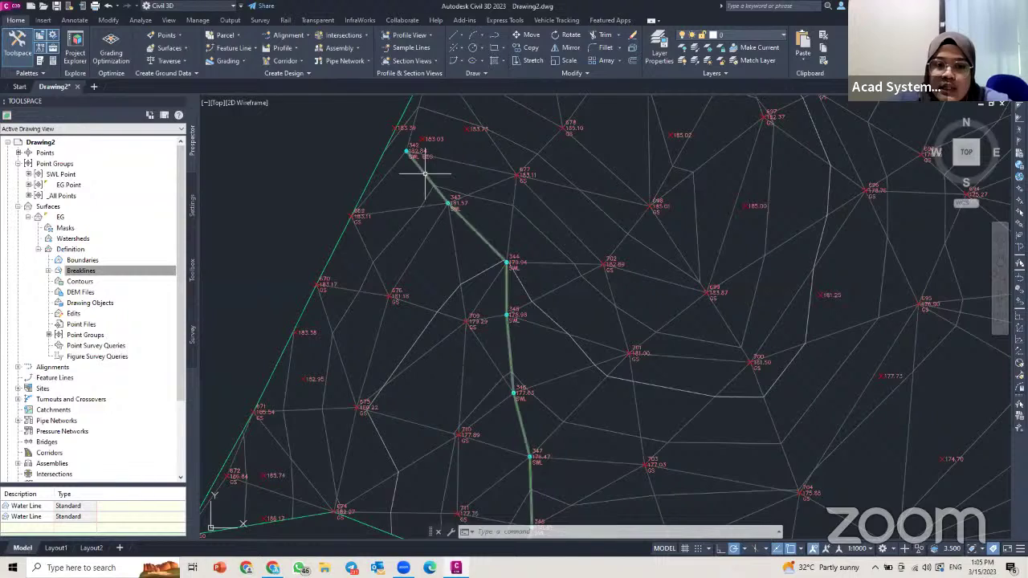
{"action": "left_click", "coordinate": [414, 158]}
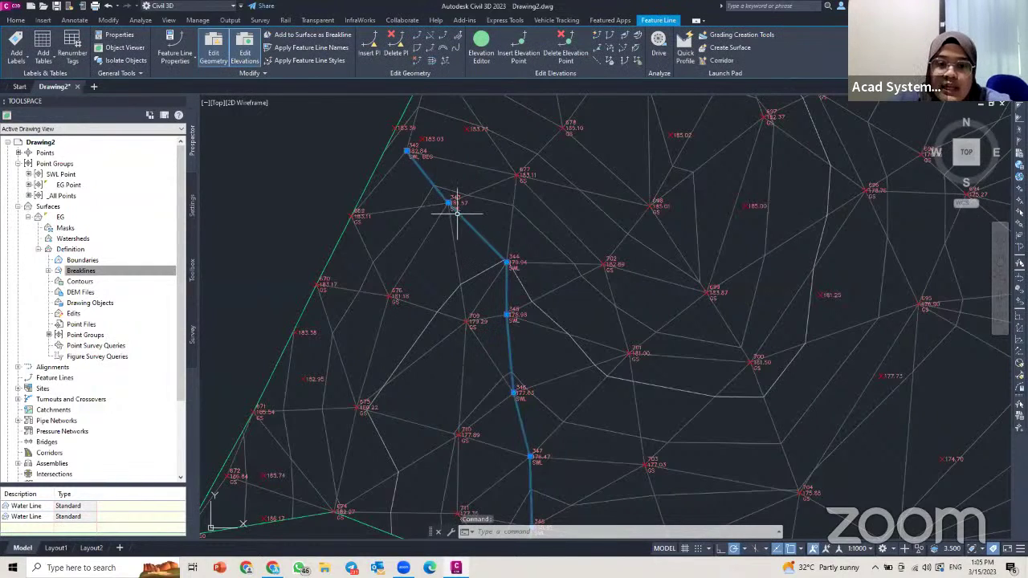
{"action": "scroll", "coordinate": [455, 213], "scroll_direction": "down", "scroll_amount": 3}
{"action": "key", "text": "Escape"}
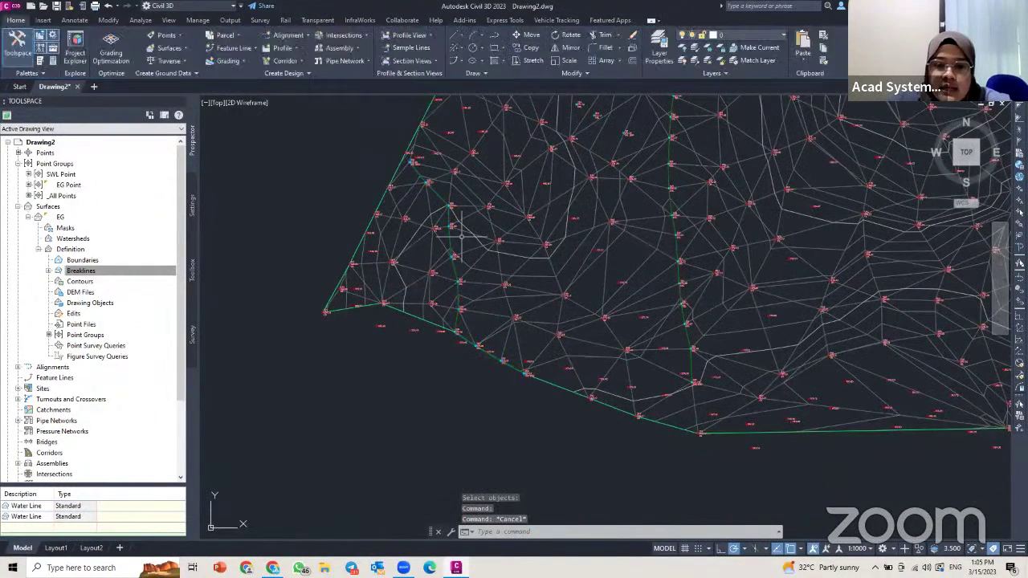
Review the whole EG surface with both Water Line breaklines and select the surface's Breaklines collection
{"action": "scroll", "coordinate": [504, 265], "scroll_direction": "down", "scroll_amount": 2}
{"action": "mouse_move", "coordinate": [504, 265]}
{"action": "middle_mouse_down", "text": "shift"}
{"action": "mouse_move", "coordinate": [488, 291]}
{"action": "mouse_move", "coordinate": [518, 277]}
{"action": "middle_mouse_up", "text": "shift"}
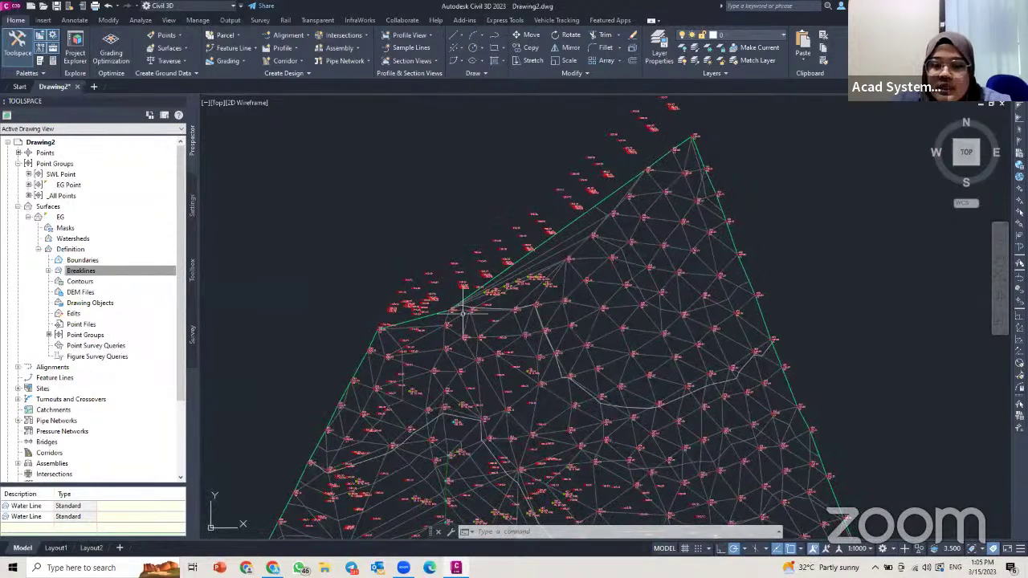
{"action": "scroll", "coordinate": [569, 140], "scroll_direction": "down", "scroll_amount": 5}
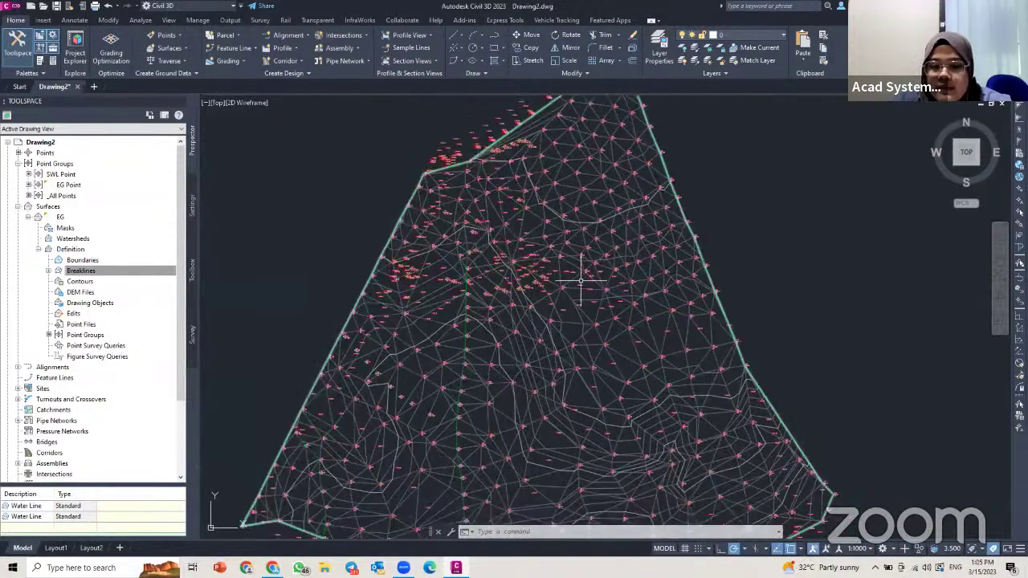
{"action": "middle_click_drag", "start_coordinate": [573, 225], "coordinate": [580, 239]}
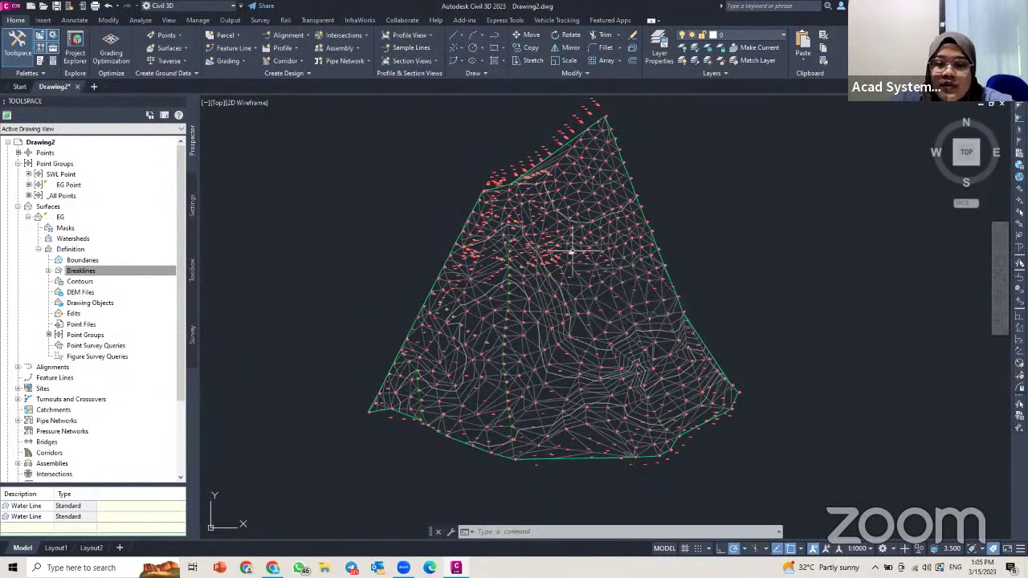
{"action": "mouse_move", "coordinate": [570, 253]}
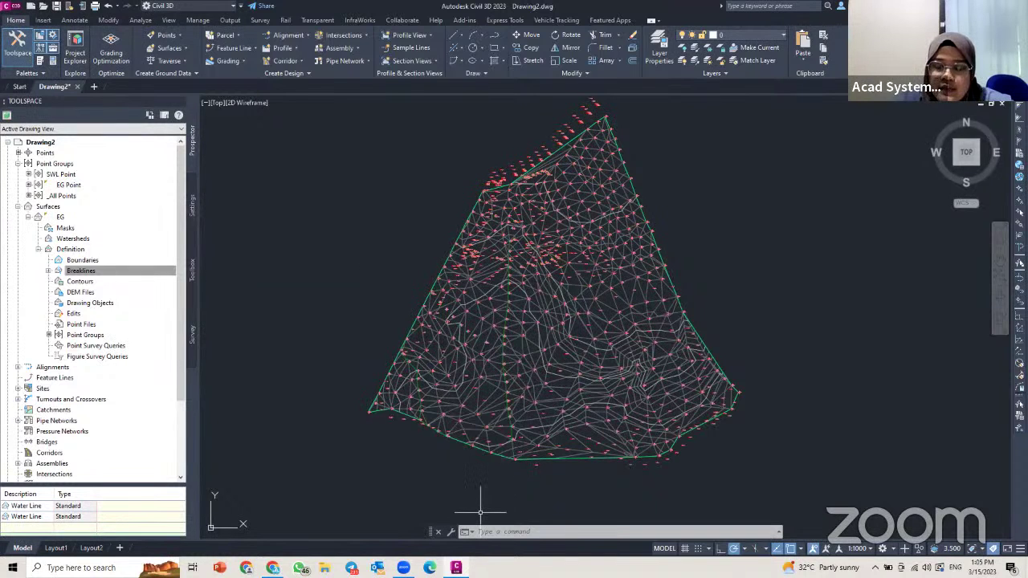
{"action": "left_click", "coordinate": [81, 270]}
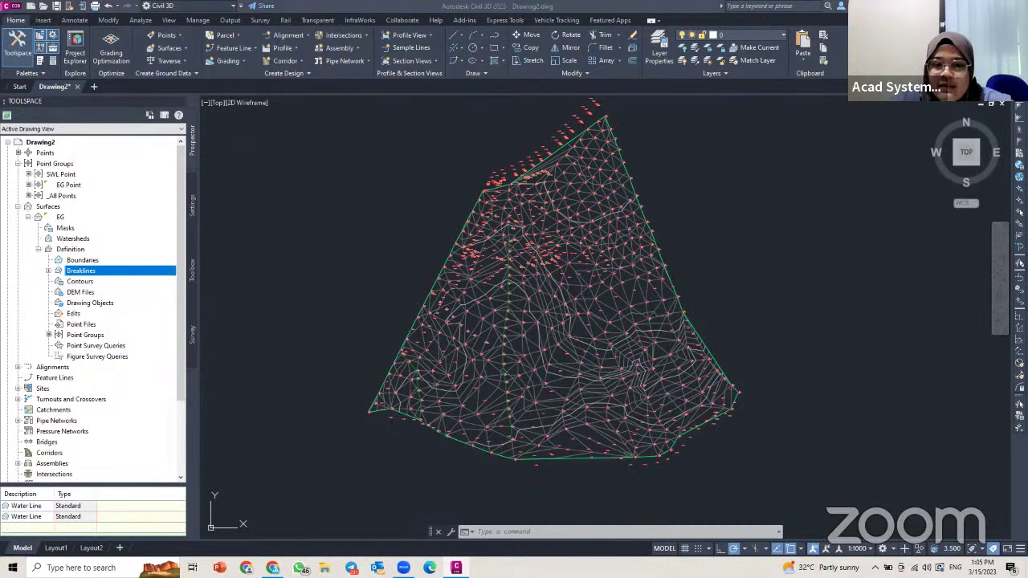